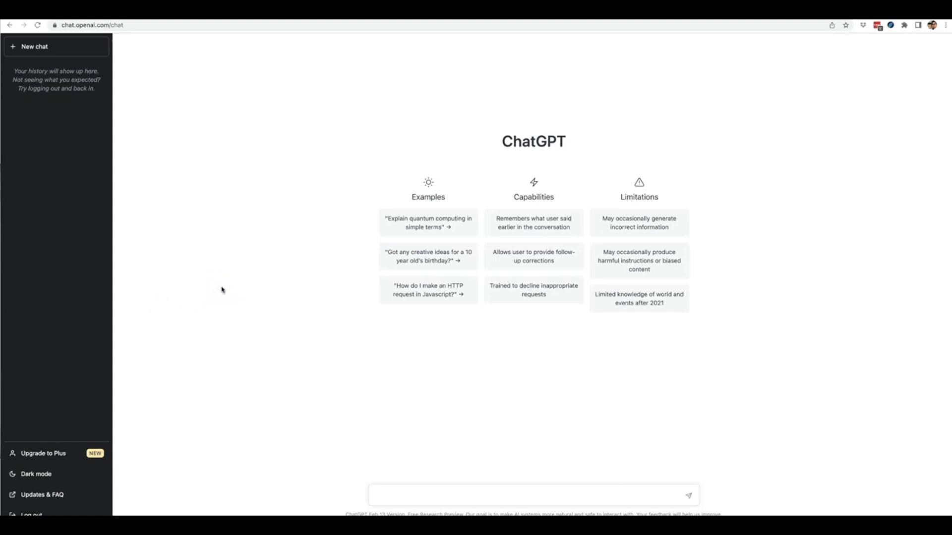
- Open the DFY Prompt preset panel over ChatGPT
left_click(221, 290)
left_click(454, 497)
left_click(530, 405)
left_click(540, 395)
mouse_move(788, 242)
left_mouse_down()
mouse_move(845, 121)
mouse_move(875, 86)
mouse_move(891, 30)
left_mouse_up()
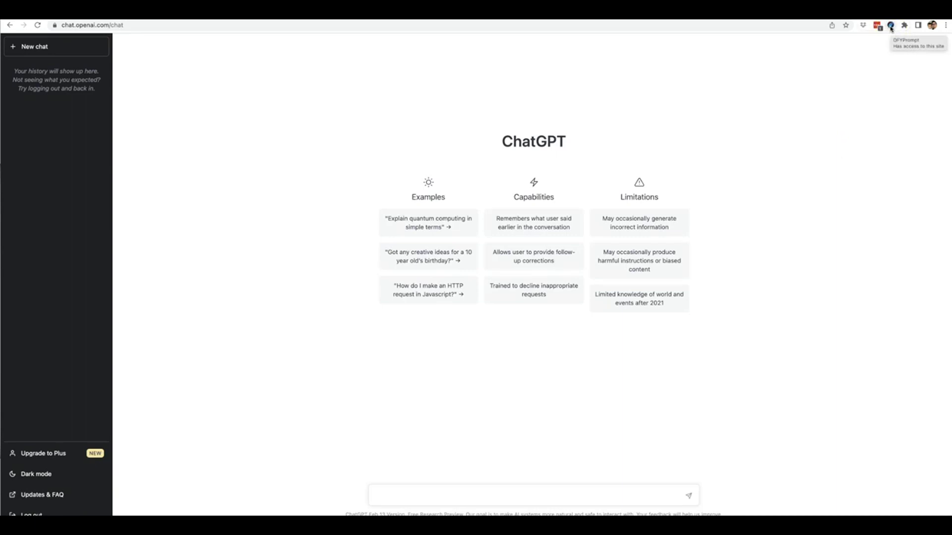
left_click(891, 27)
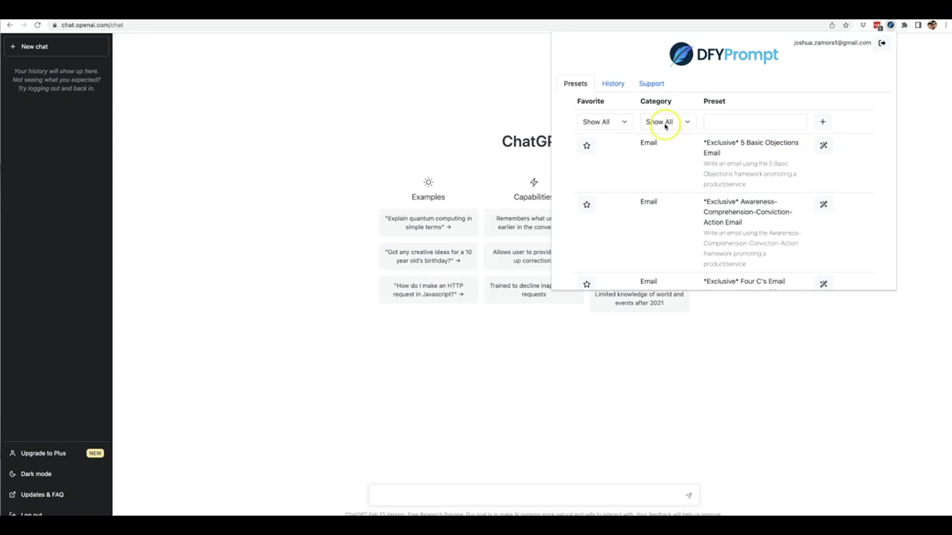
- Browse the preset categories and filter the list to Email
left_click(689, 122)
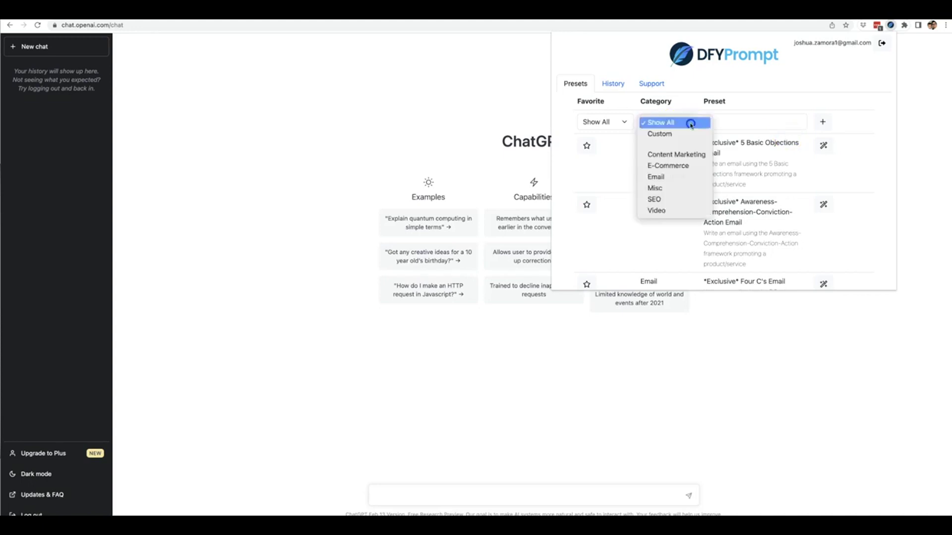
left_click(688, 157)
left_click(683, 167)
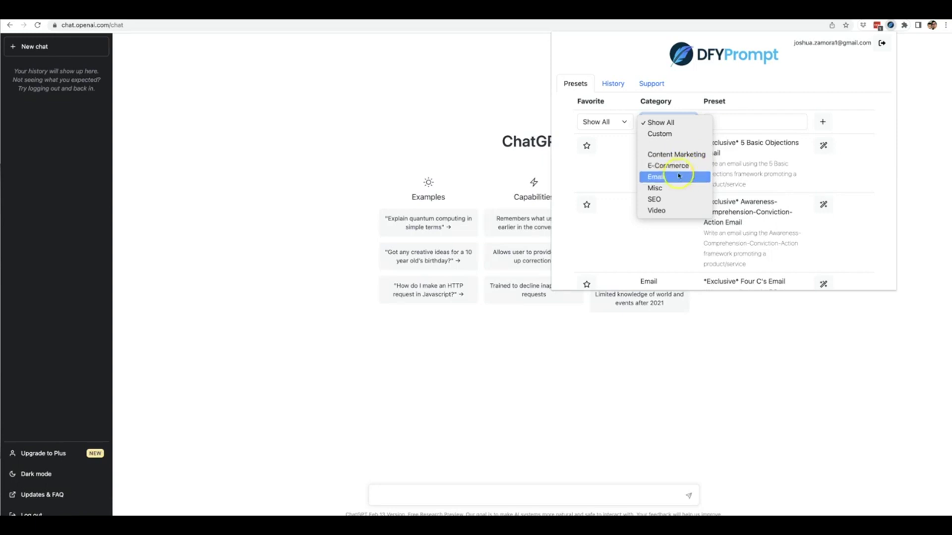
left_click(676, 178)
left_click(677, 177)
left_click(678, 201)
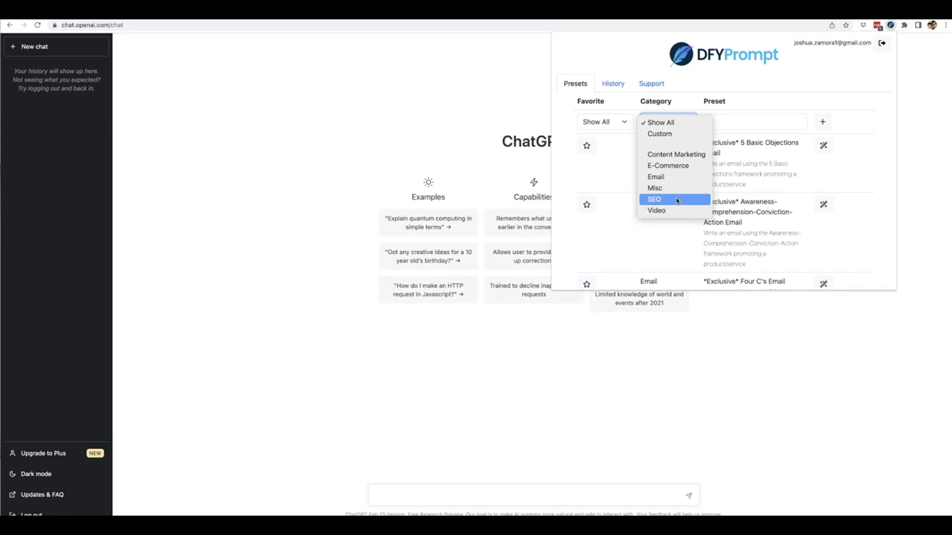
left_click(678, 211)
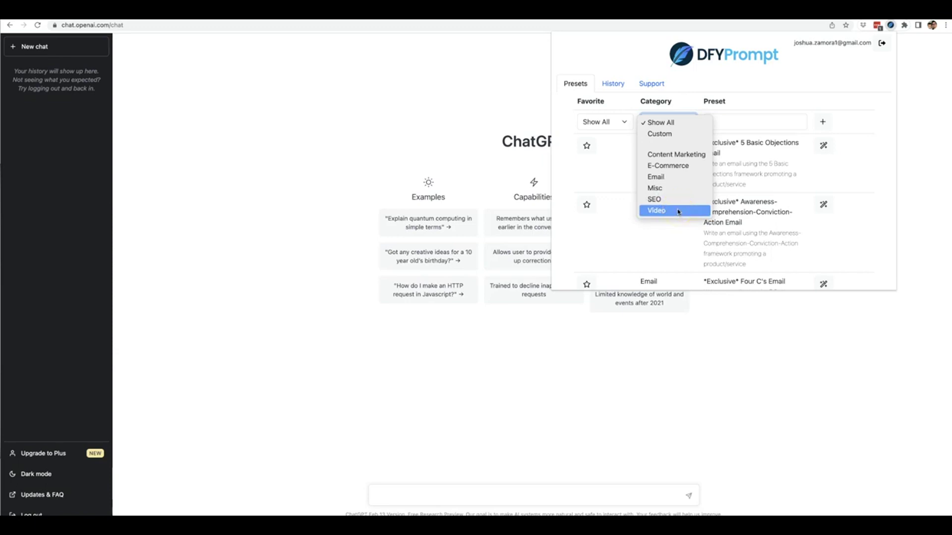
left_click(673, 178)
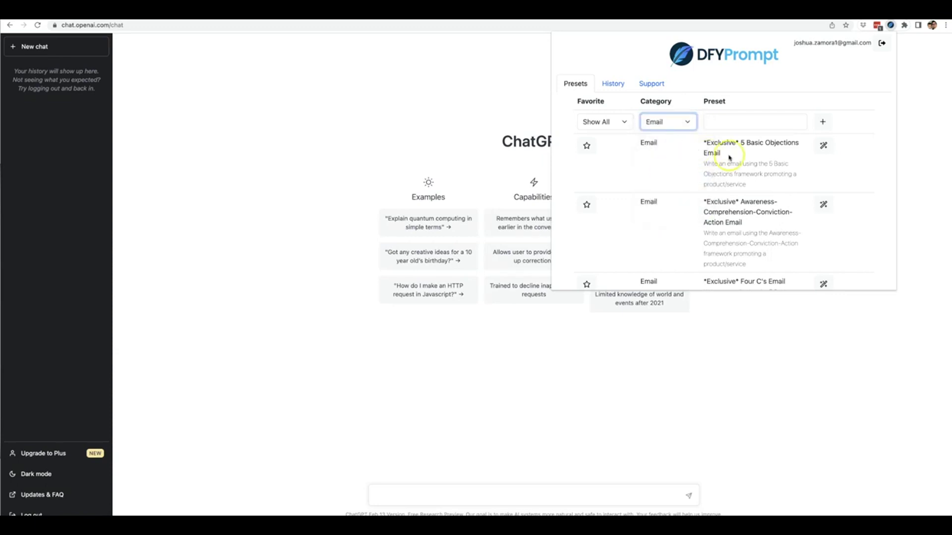
- Scroll down the Email presets to the Cold Email entry
scroll(852, 178, "down", 1)
scroll(852, 178, "down", 5)
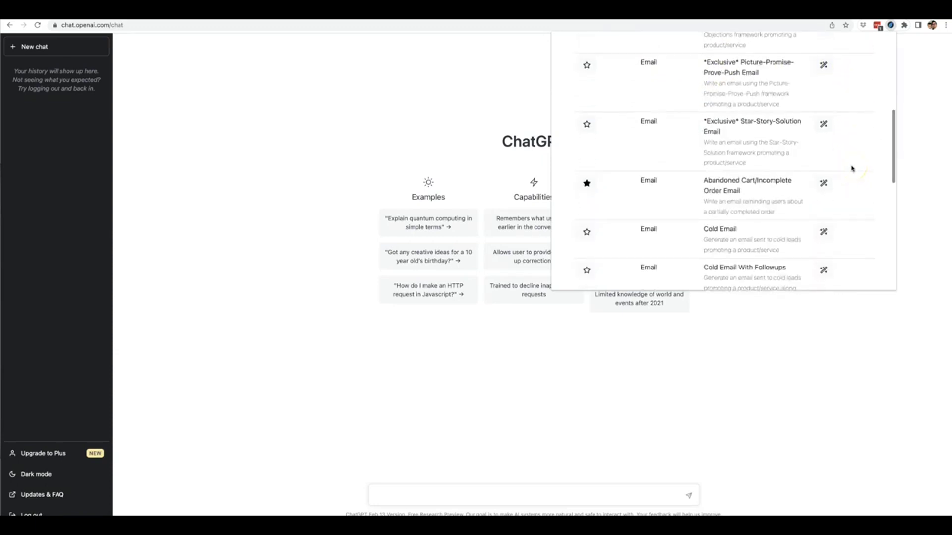
scroll(851, 168, "down", 2)
left_click(852, 168)
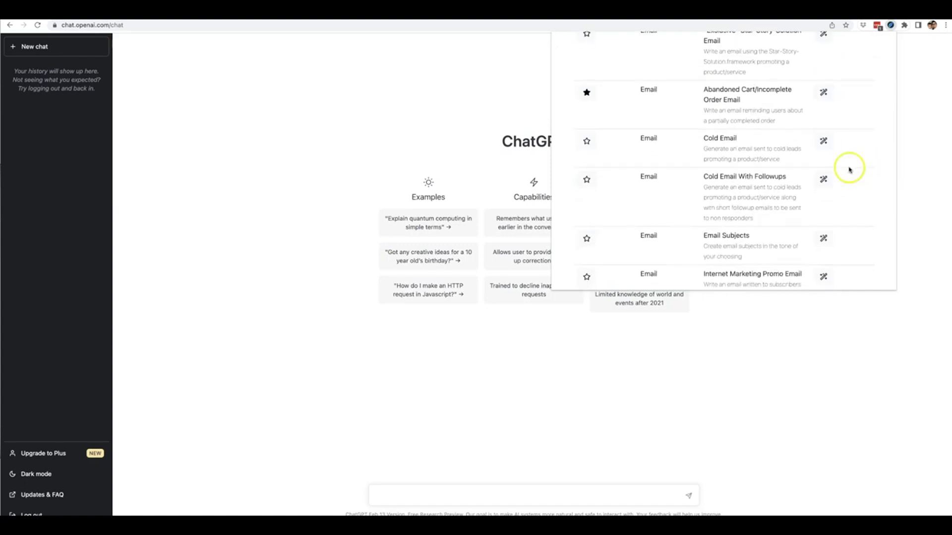
- Load the Cold Email preset's form with its Product/Service and Audience fields
left_click(824, 143)
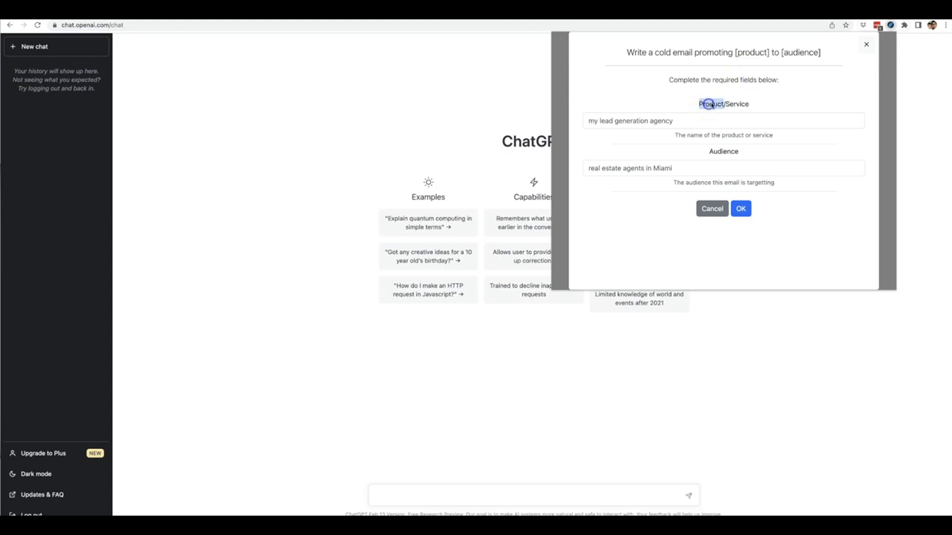
double_click(736, 104)
double_click(724, 151)
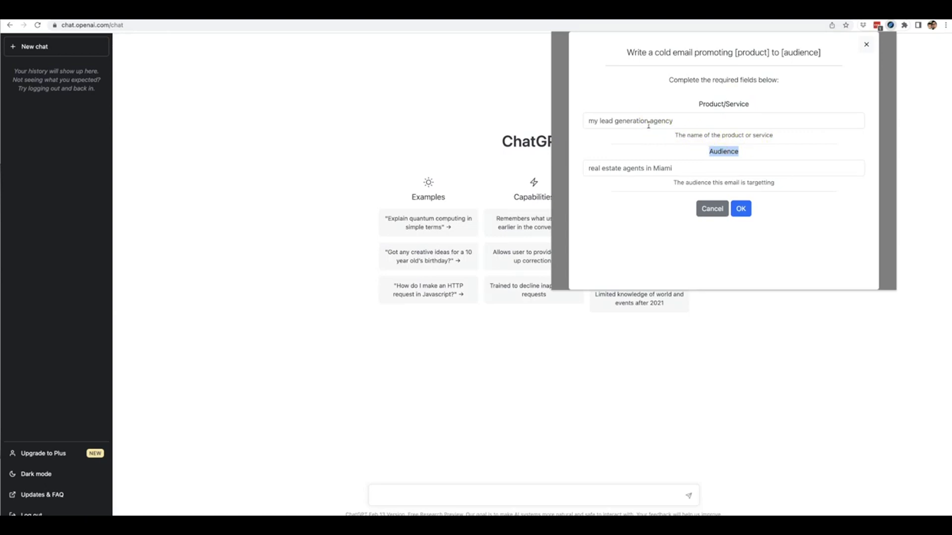
- Enter 'my lead generation agency' as Product/Service and 'real estate agents in miami' as Audience
left_click(638, 122)
left_click(623, 122)
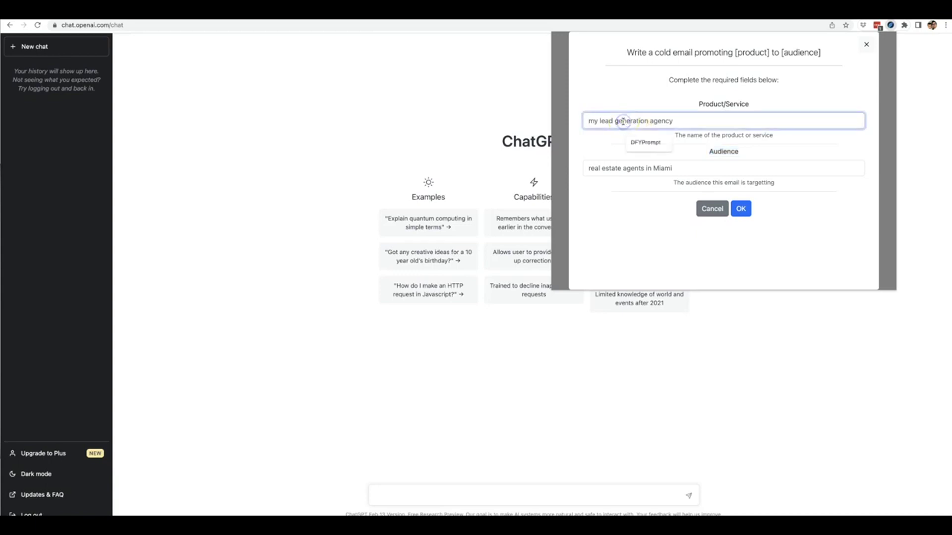
type("my le")
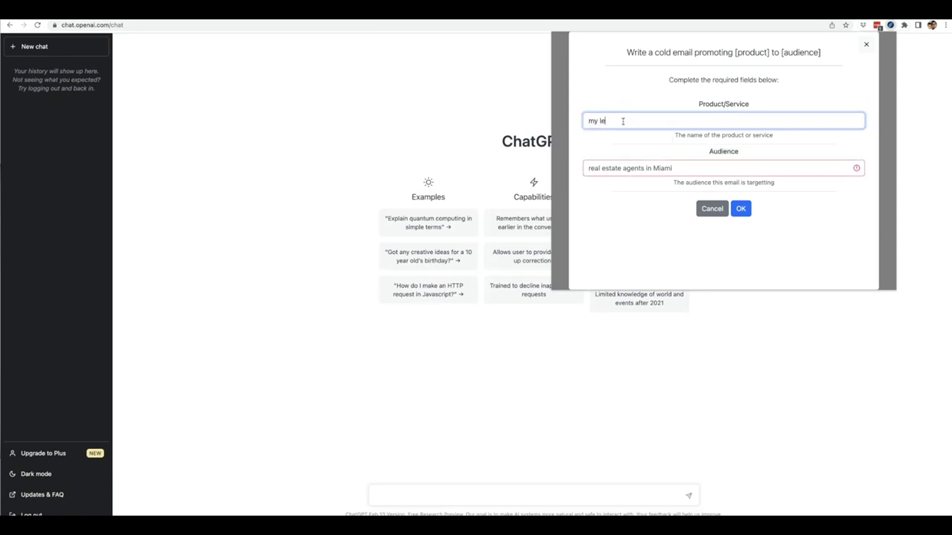
type("ad generation agency")
left_click(626, 167)
type("real es")
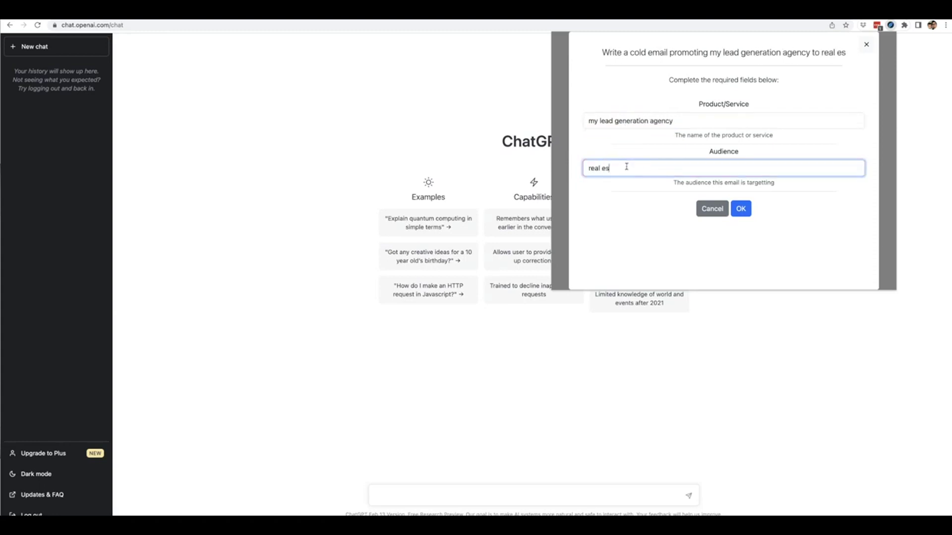
type("tate agents in")
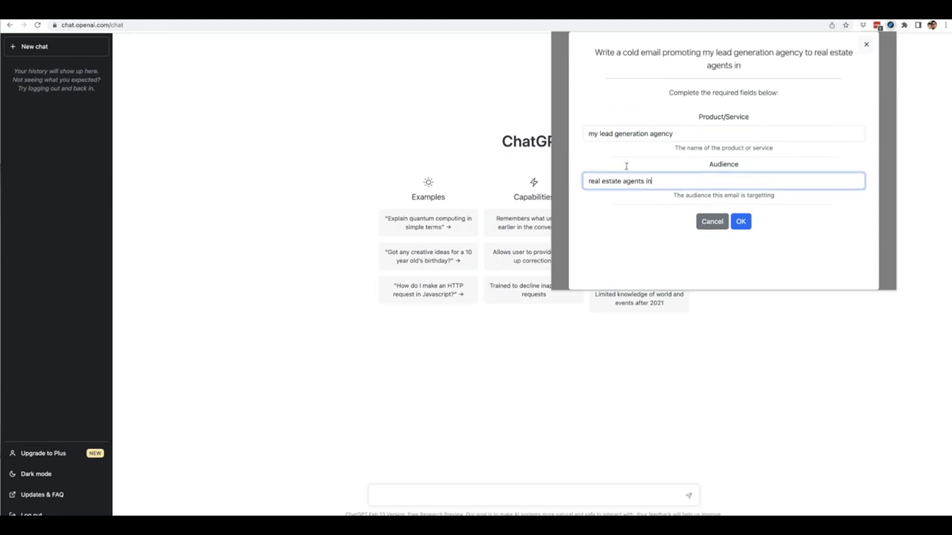
type(" miami")
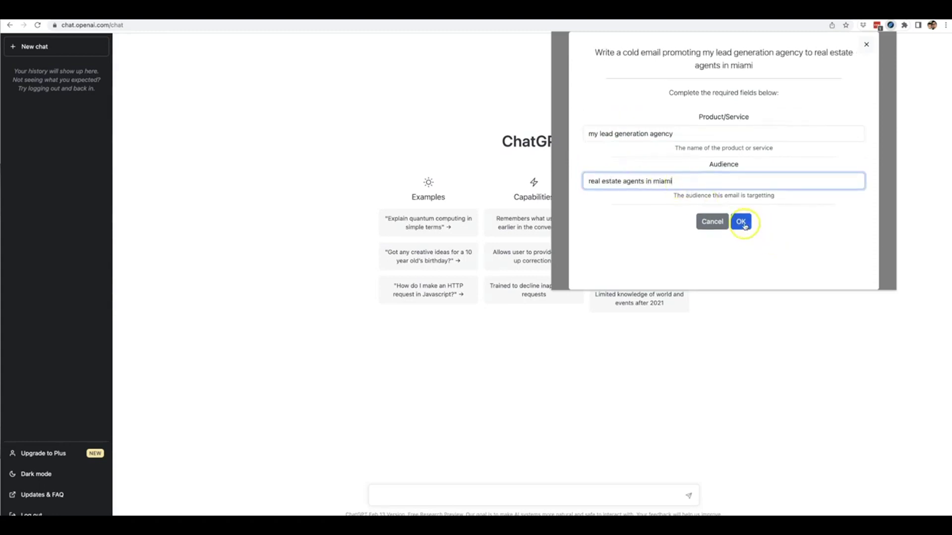
- Send the filled cold email prompt to ChatGPT and read through the generated email
left_click(743, 224)
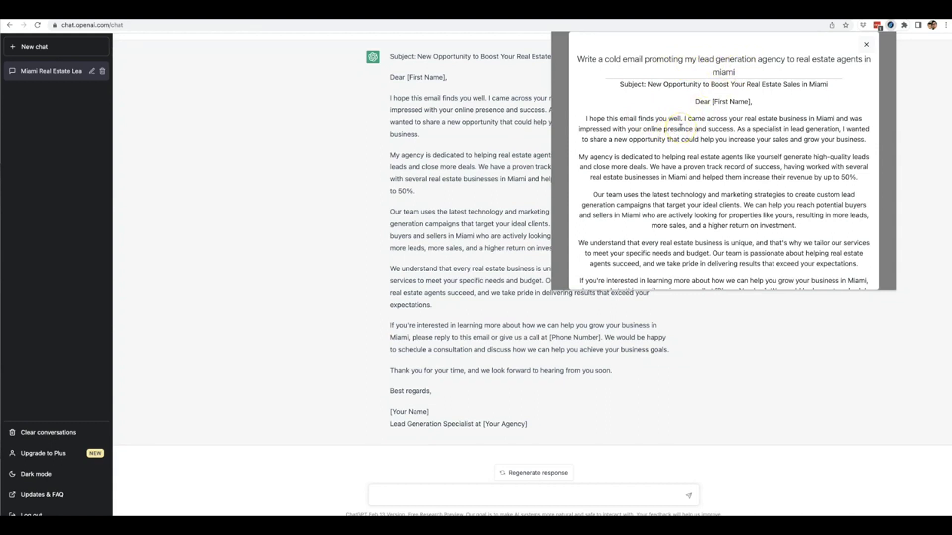
scroll(681, 128, "down", 3)
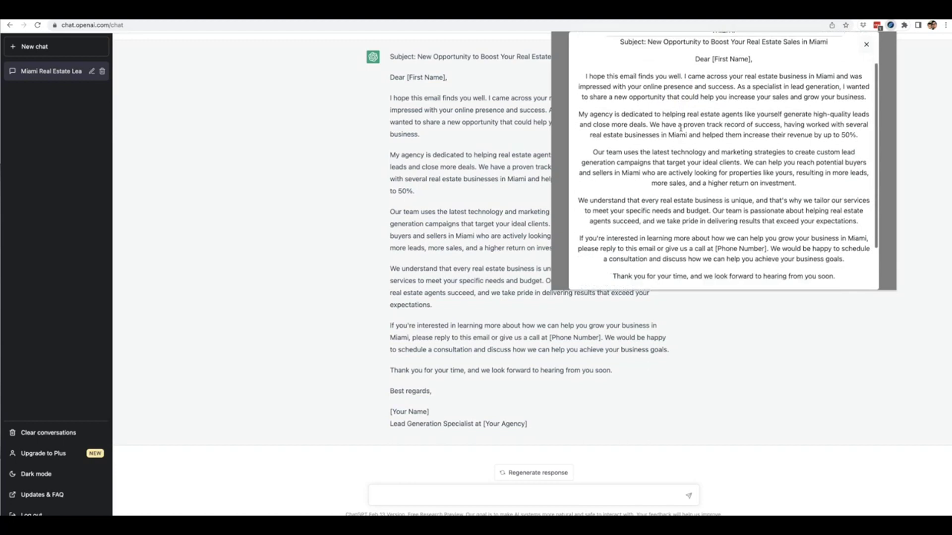
scroll(680, 128, "down", 1)
scroll(766, 82, "up", 3)
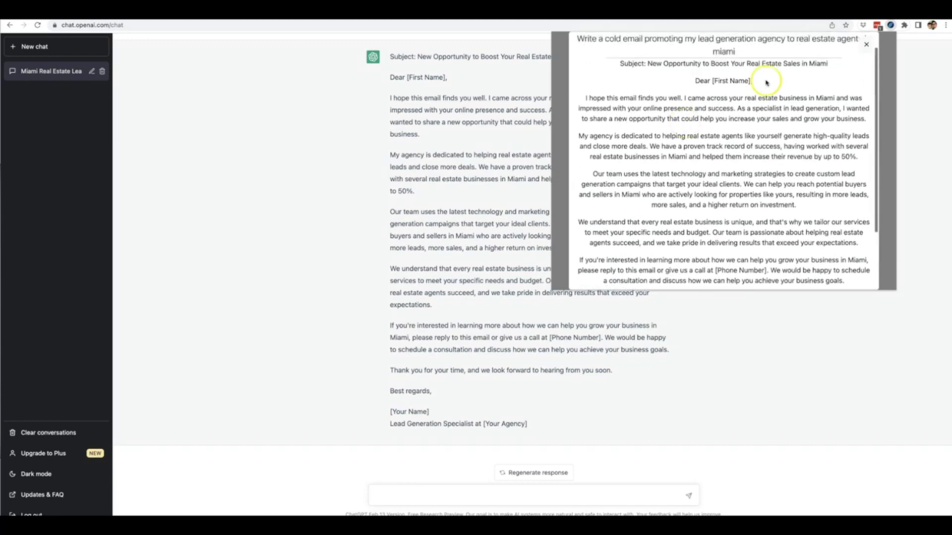
scroll(675, 133, "down", 1)
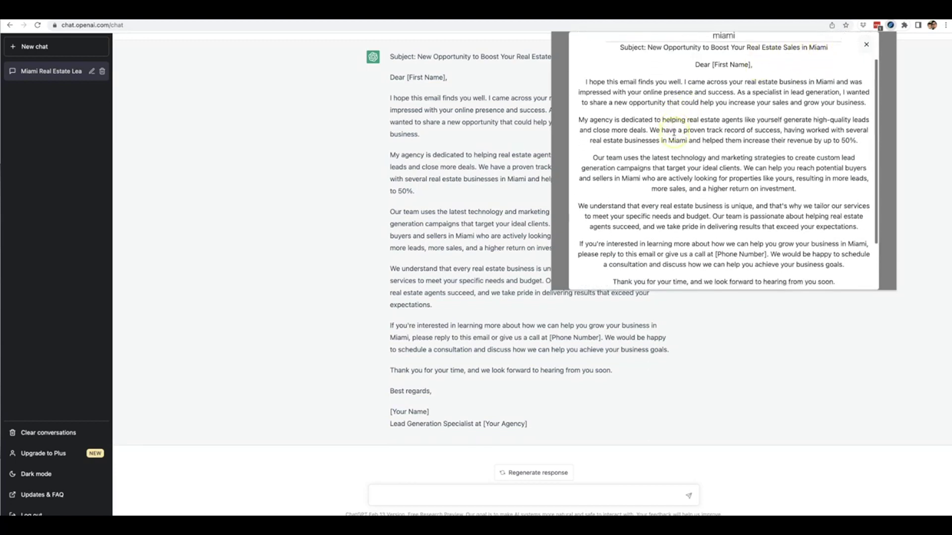
scroll(675, 133, "down", 1)
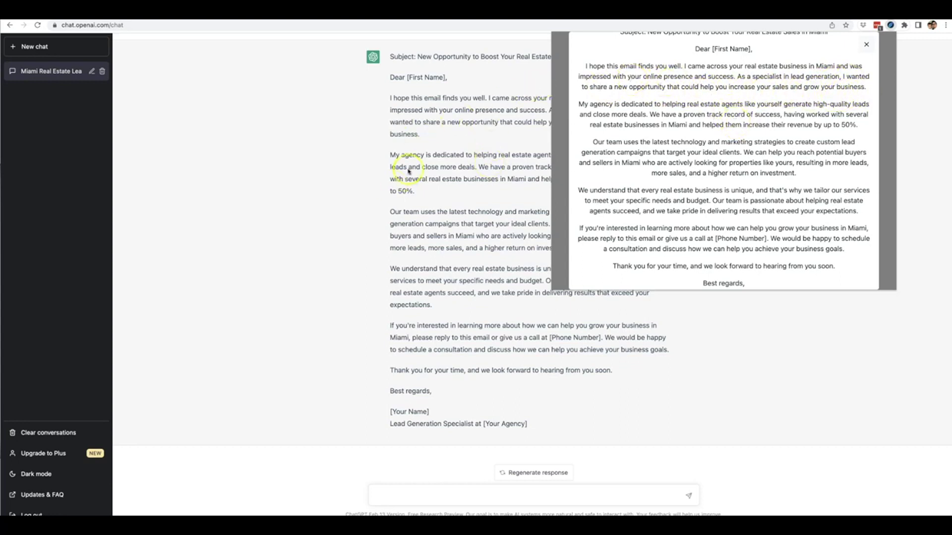
- Copy the generated Miami real estate cold email to the clipboard
scroll(719, 164, "down", 2)
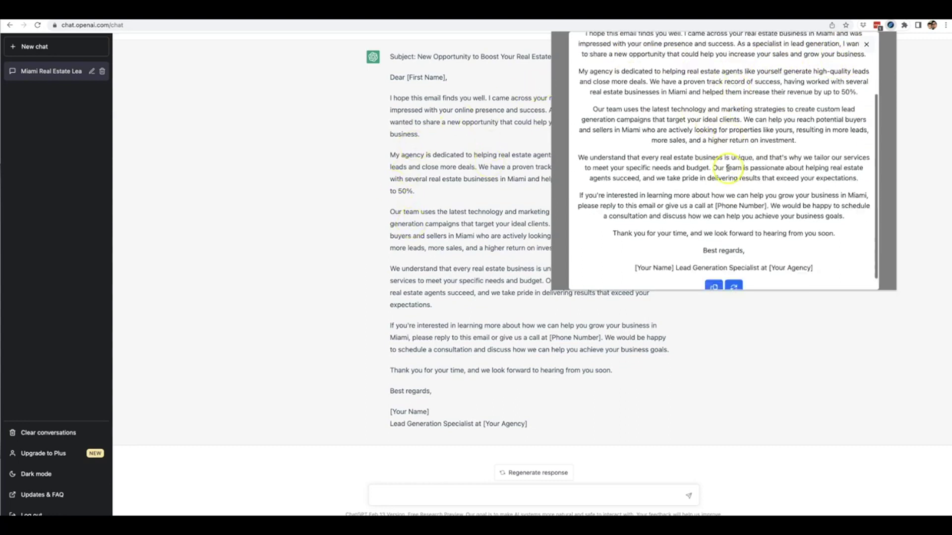
left_click(714, 276)
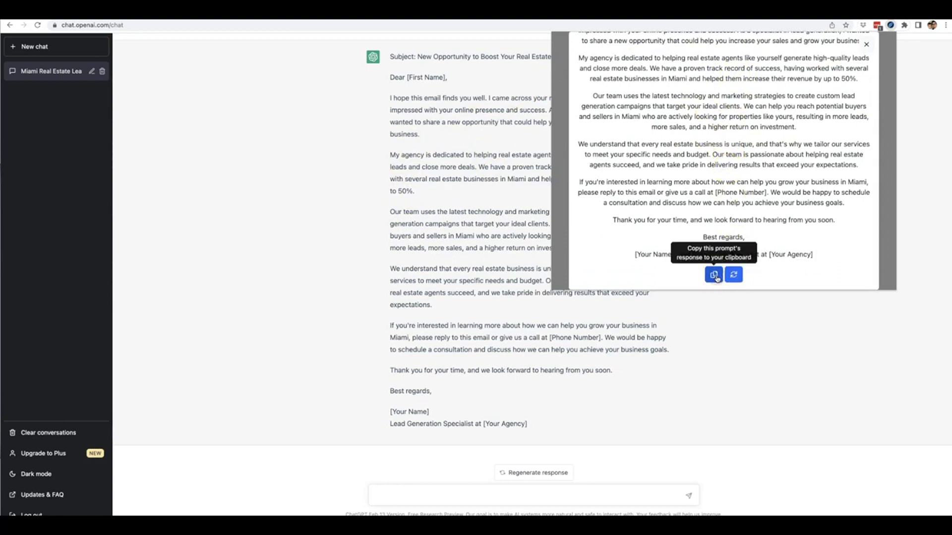
scroll(836, 151, "up", 4)
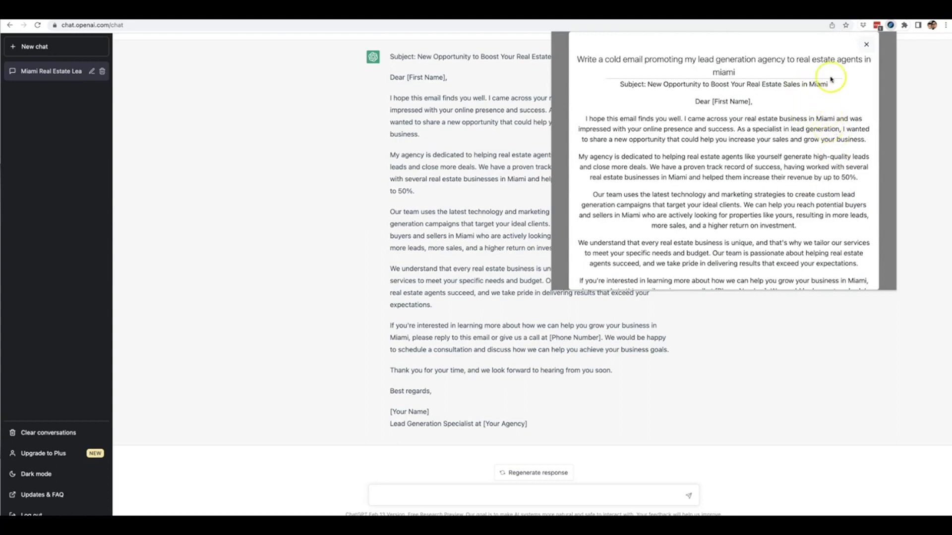
left_click(867, 45)
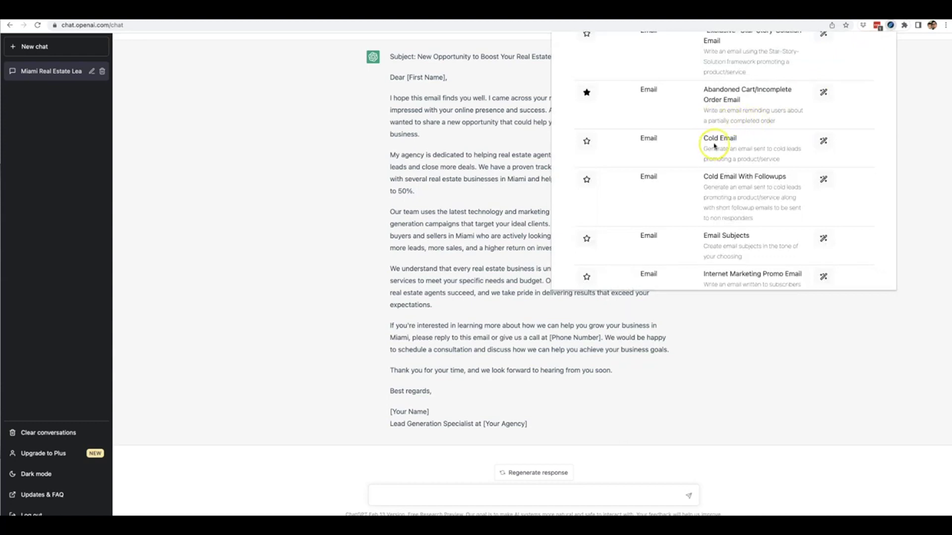
scroll(719, 145, "down", 1)
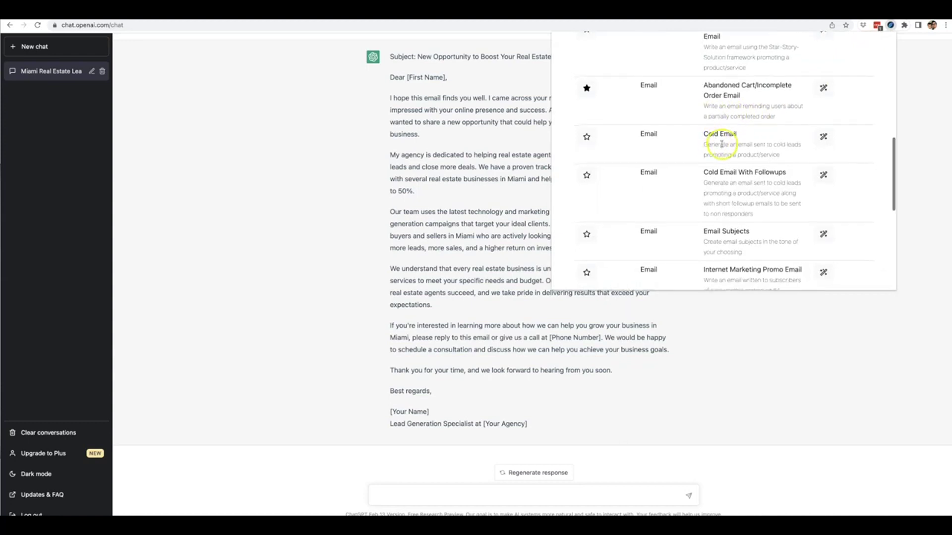
scroll(721, 147, "down", 1)
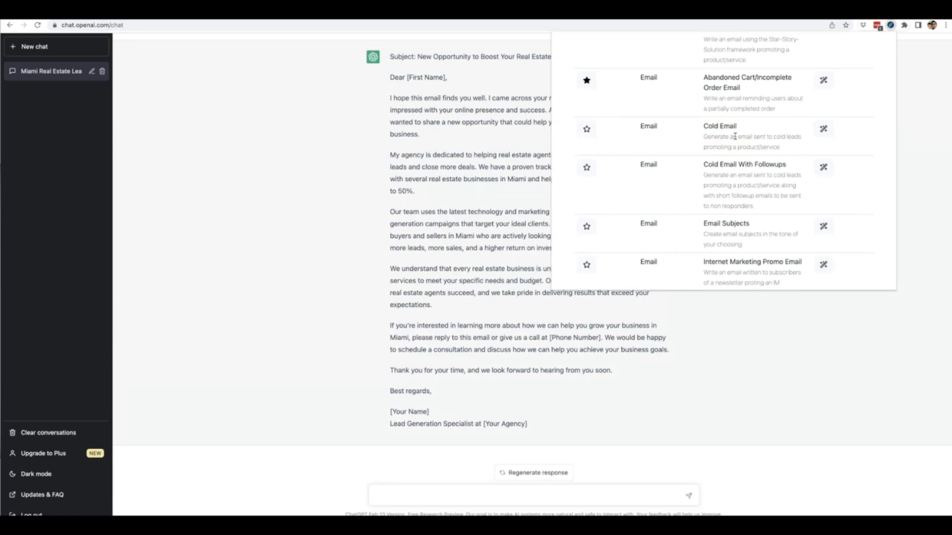
left_click(767, 145)
scroll(755, 149, "up", 3)
scroll(755, 149, "down", 3)
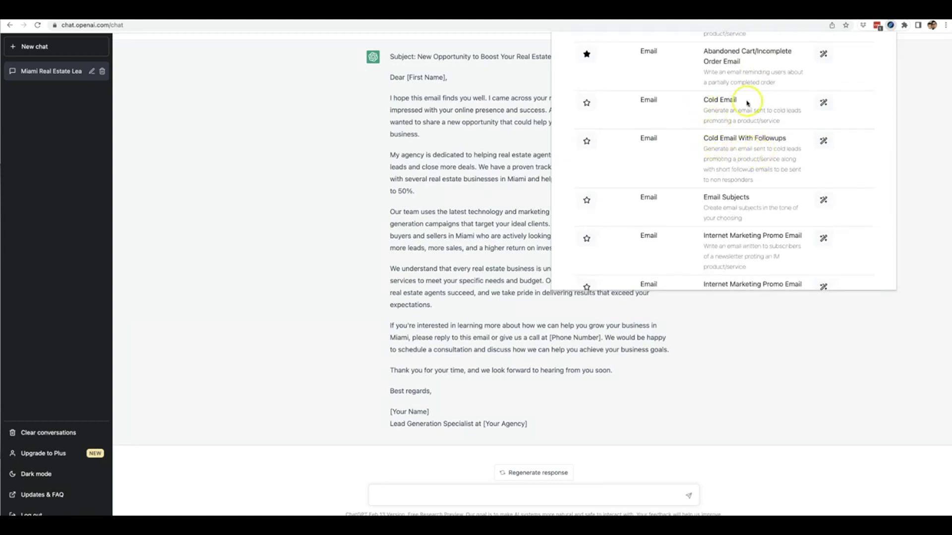
scroll(776, 145, "down", 1)
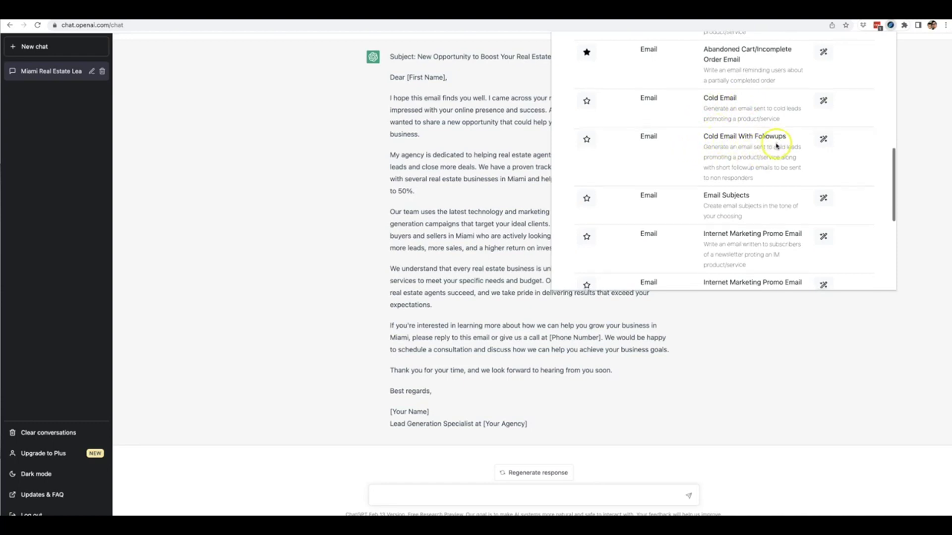
scroll(754, 160, "down", 1)
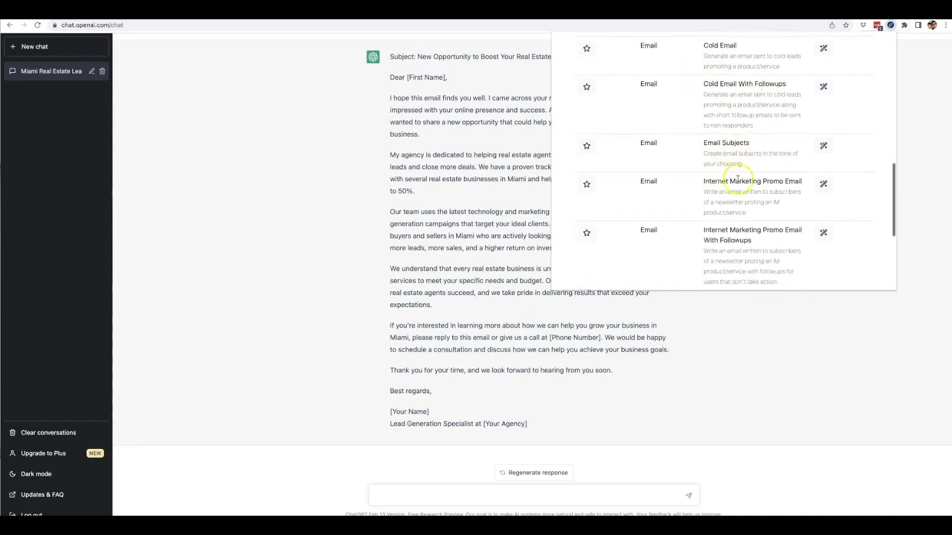
scroll(761, 182, "down", 1)
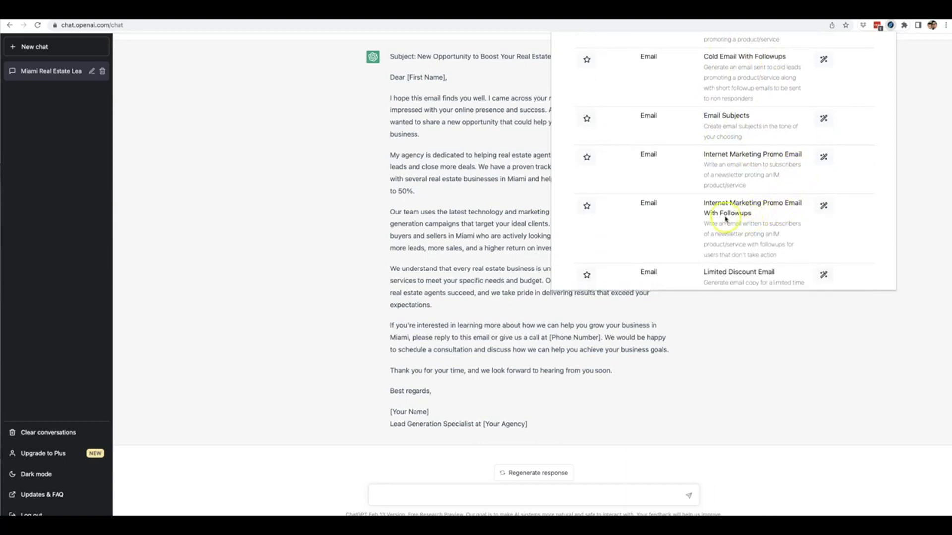
scroll(751, 216, "down", 2)
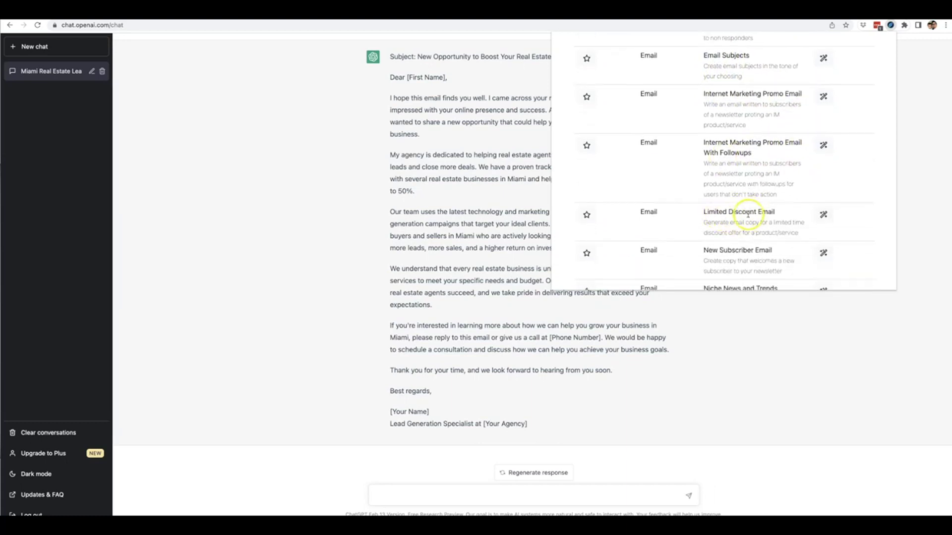
scroll(737, 214, "down", 2)
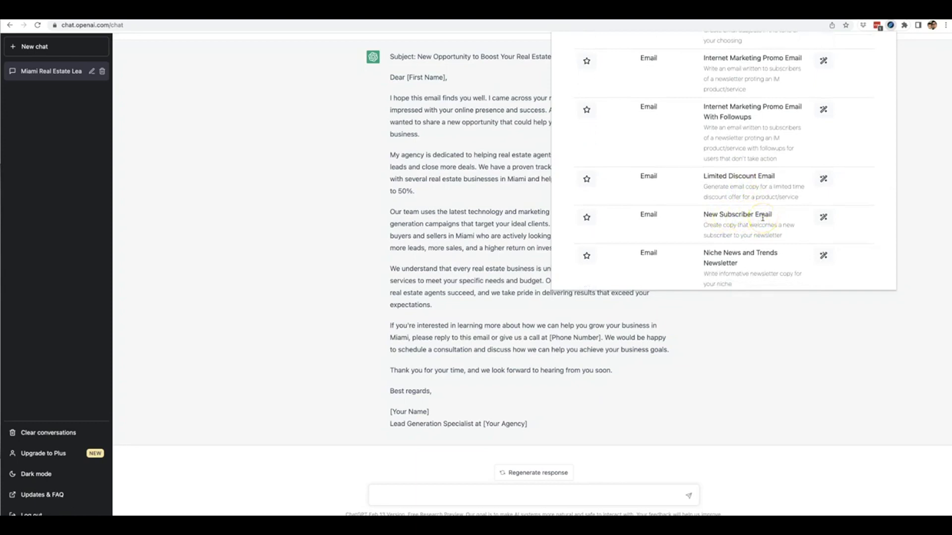
scroll(762, 221, "down", 2)
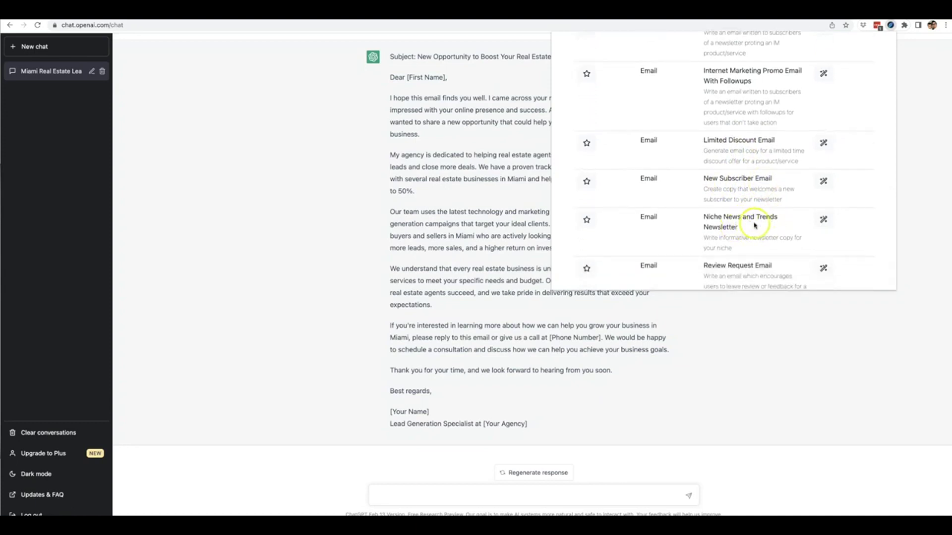
scroll(754, 223, "down", 1)
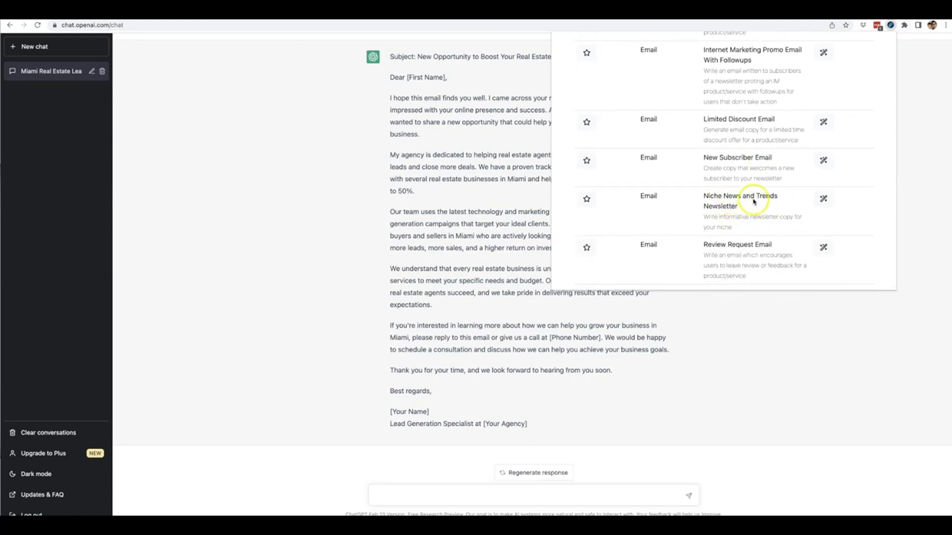
scroll(748, 201, "down", 1)
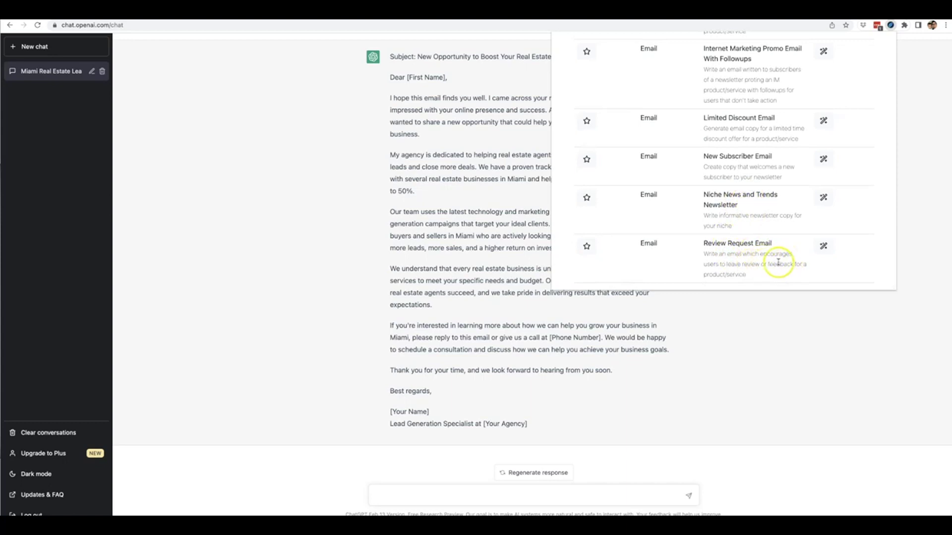
scroll(742, 246, "up", 15)
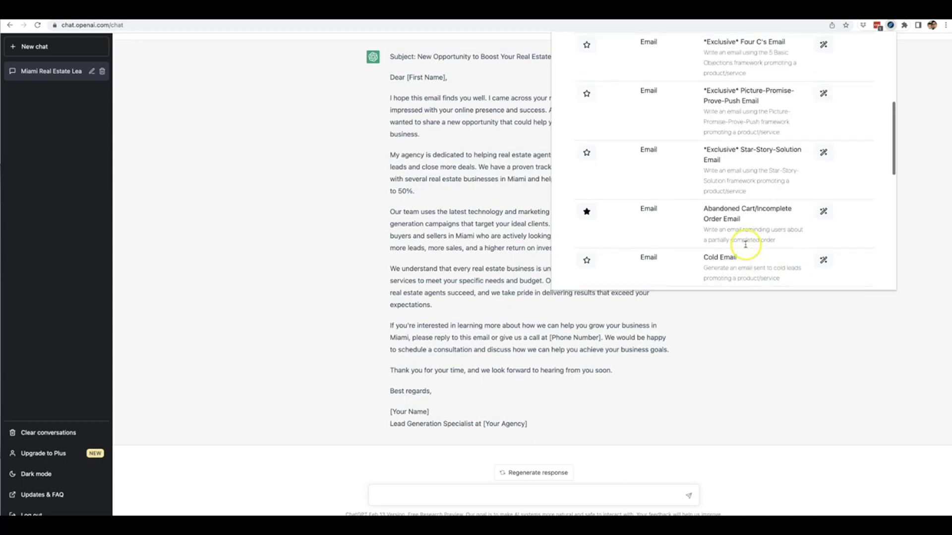
- Filter presets to SEO, then preview and close the Google My Business Listing form
left_click(686, 122)
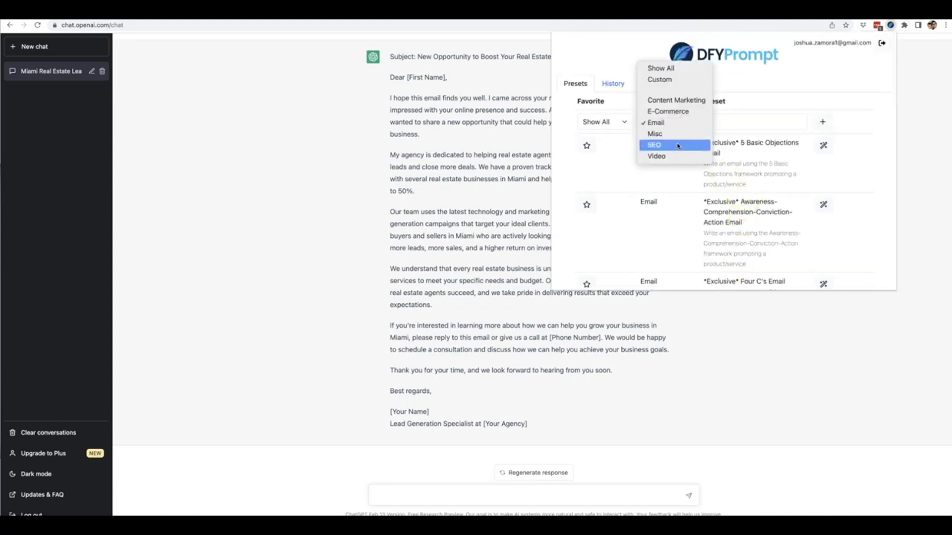
left_click(678, 145)
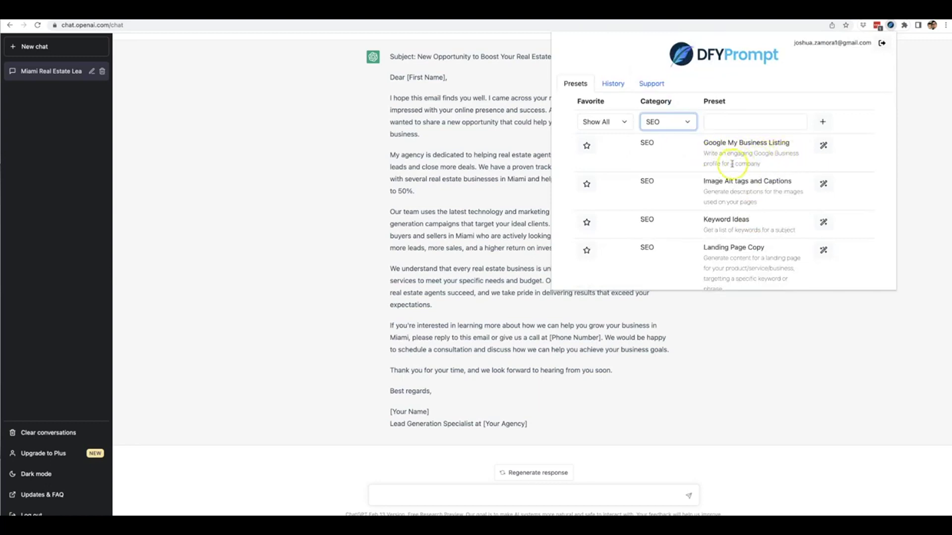
left_click(826, 147)
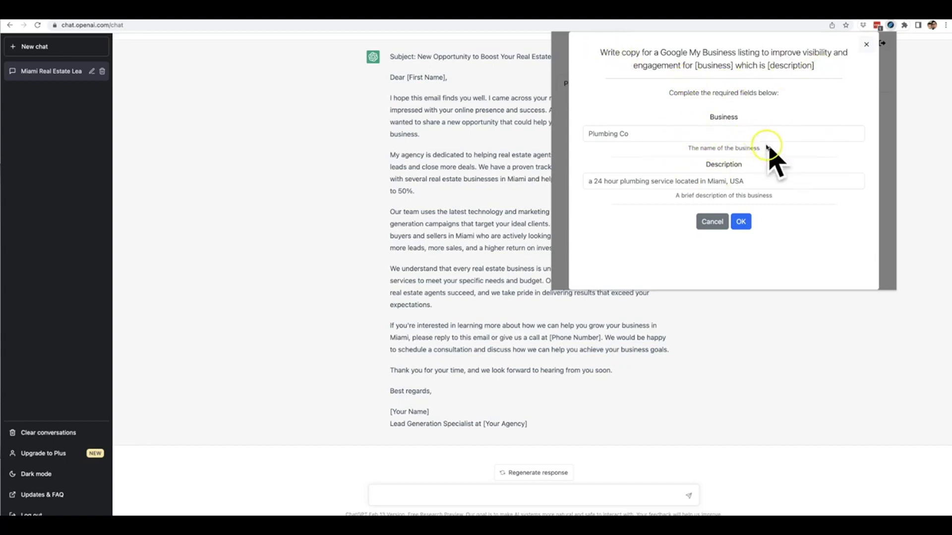
left_click(867, 46)
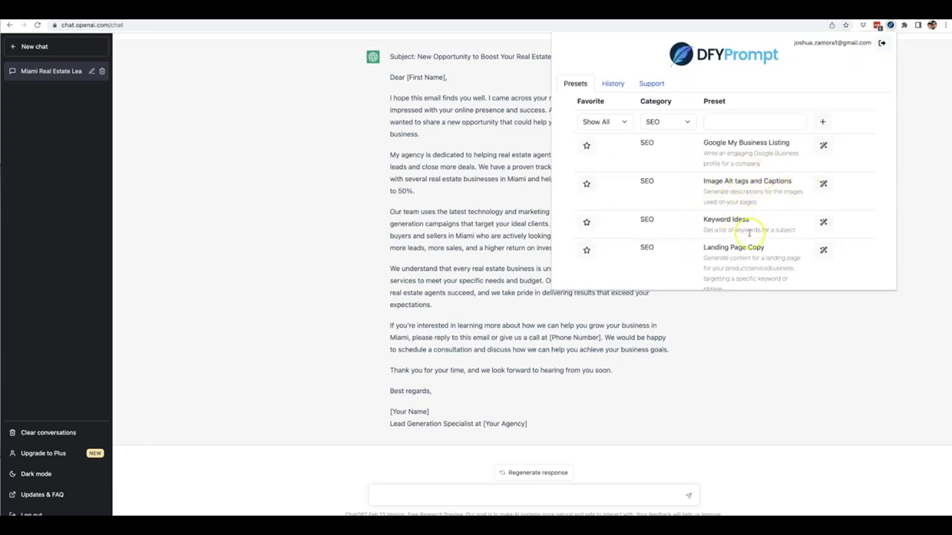
- Scroll through the SEO presets down to Page Title and Meta Descriptions
scroll(749, 232, "down", 2)
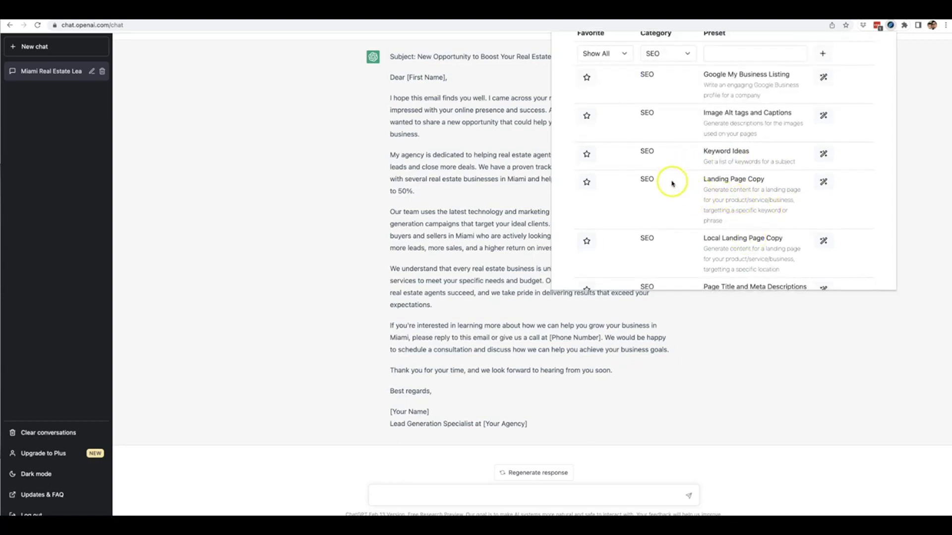
scroll(773, 199, "down", 1)
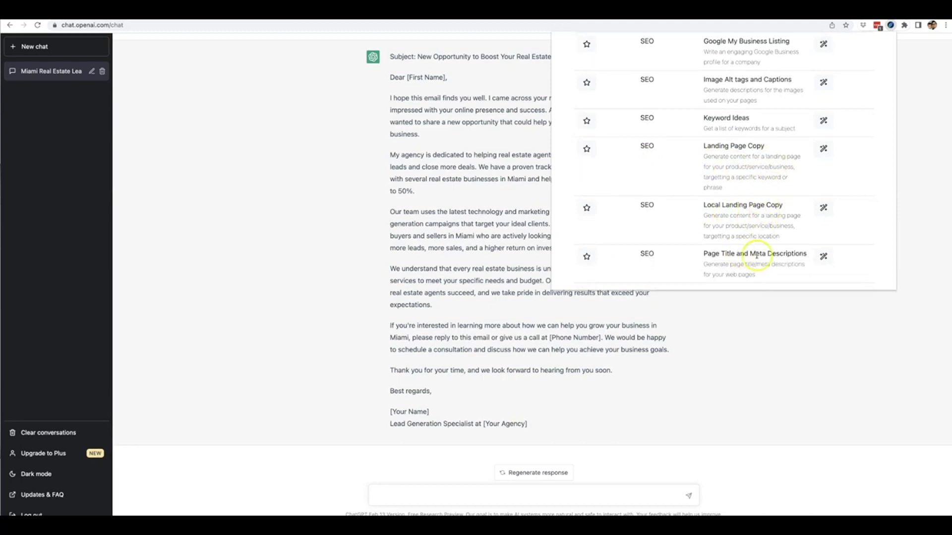
scroll(753, 208, "up", 3)
- Filter to Video presets, then preview and close the Video Script prompt
left_click(682, 125)
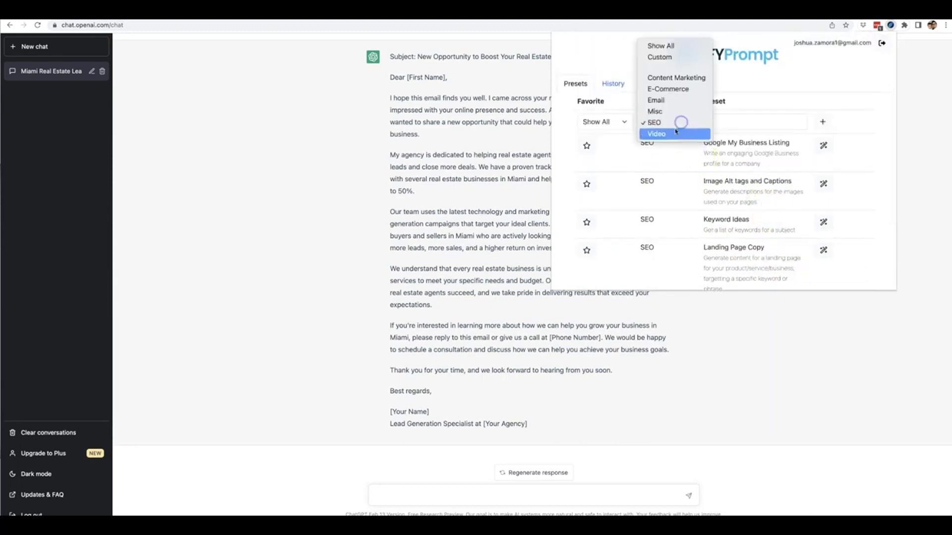
left_click(675, 129)
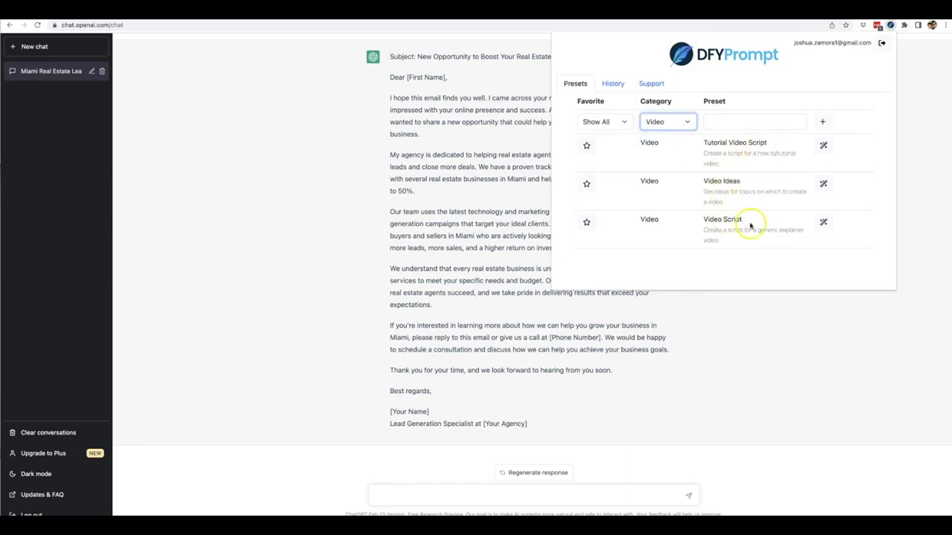
left_click(823, 221)
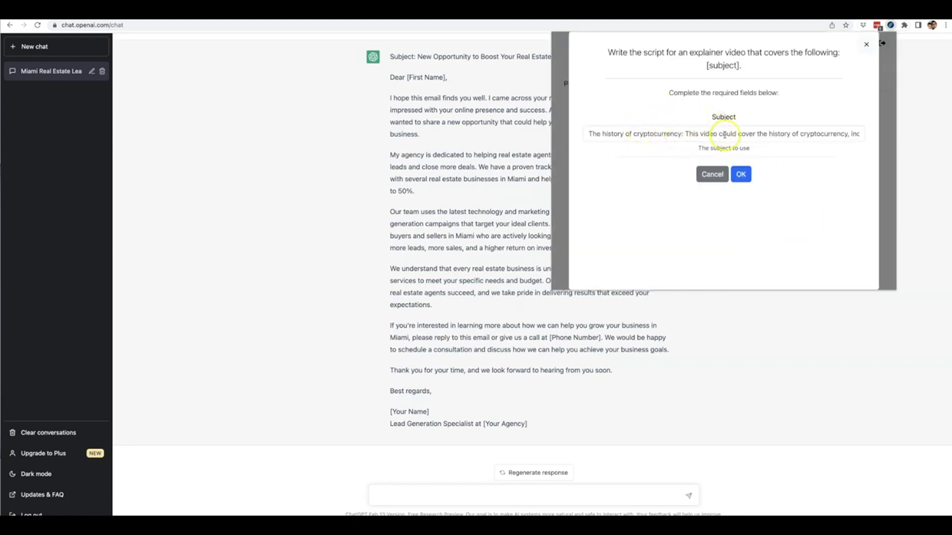
left_click(870, 46)
- Switch the category filter to Misc, then to E-Commerce, and scan the list
left_click(672, 123)
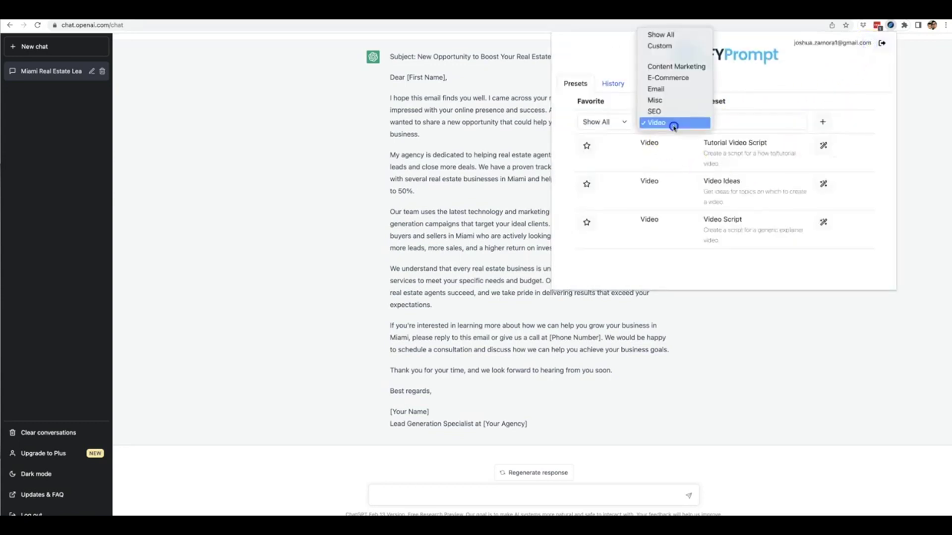
left_click(670, 100)
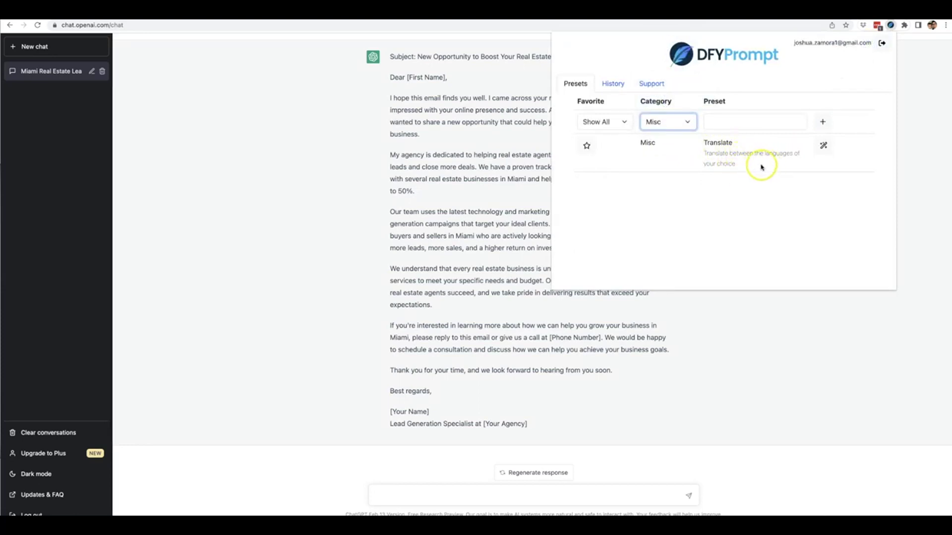
left_click(688, 122)
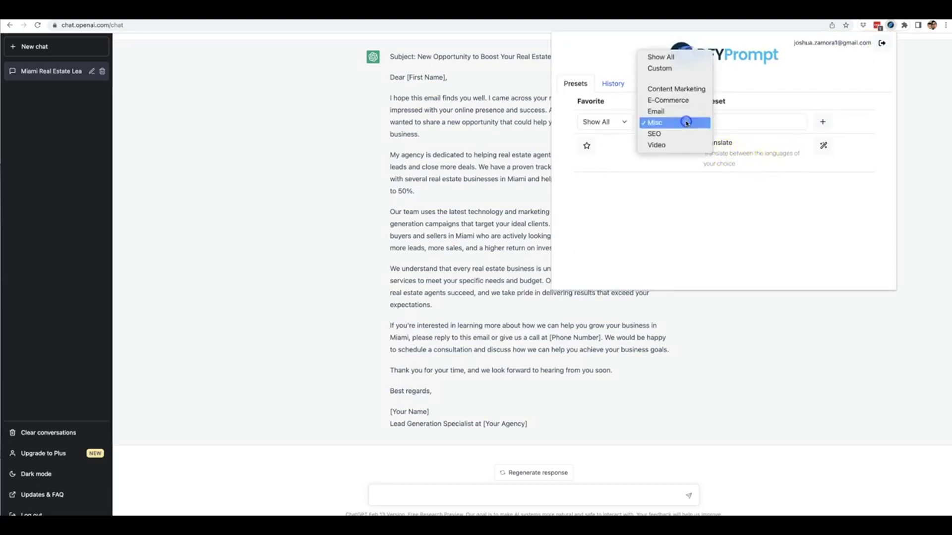
left_click(672, 100)
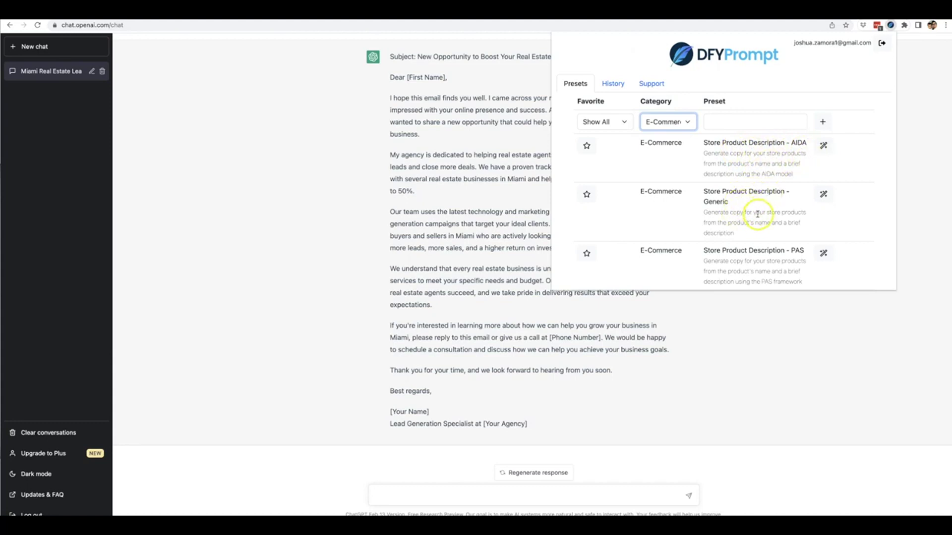
scroll(757, 211, "down", 2)
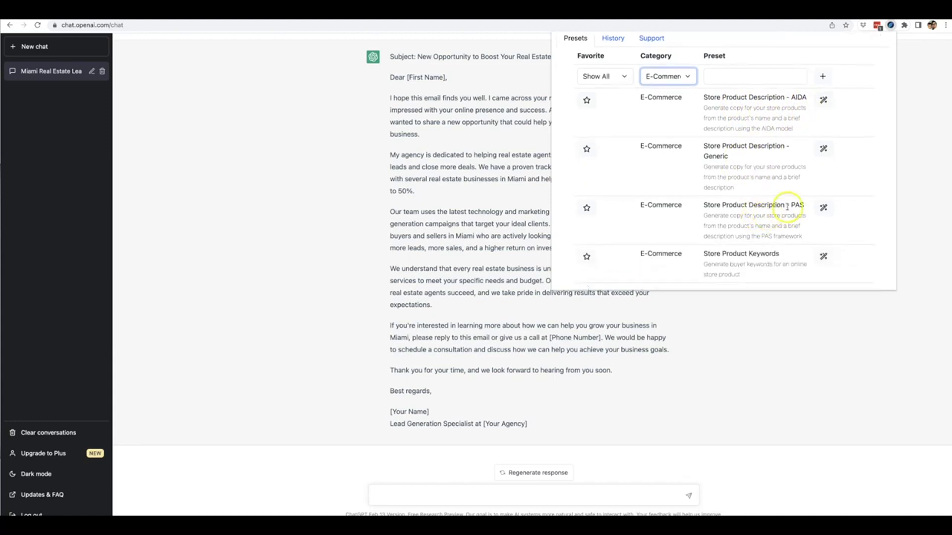
scroll(712, 170, "up", 1)
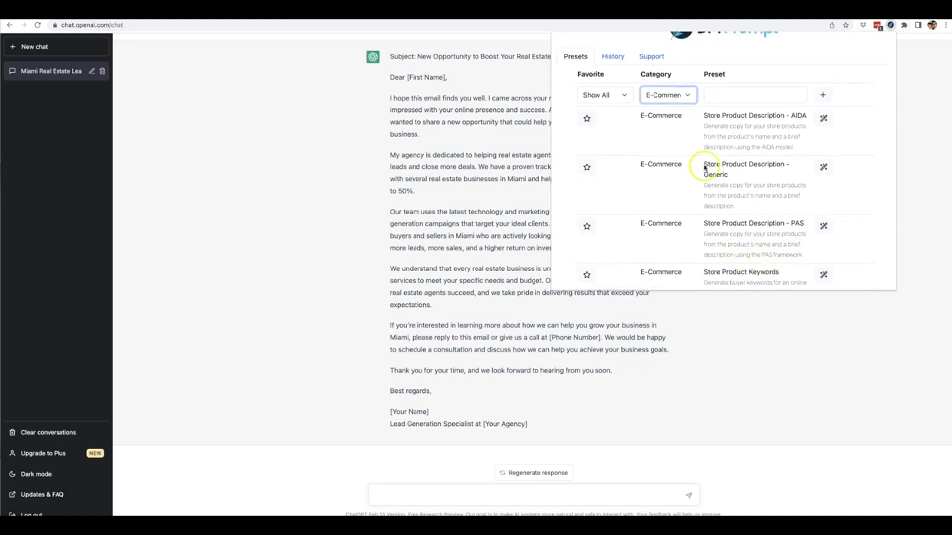
- Filter to Content Marketing and scroll down to Step By Step Guide
left_click(689, 110)
left_click(689, 101)
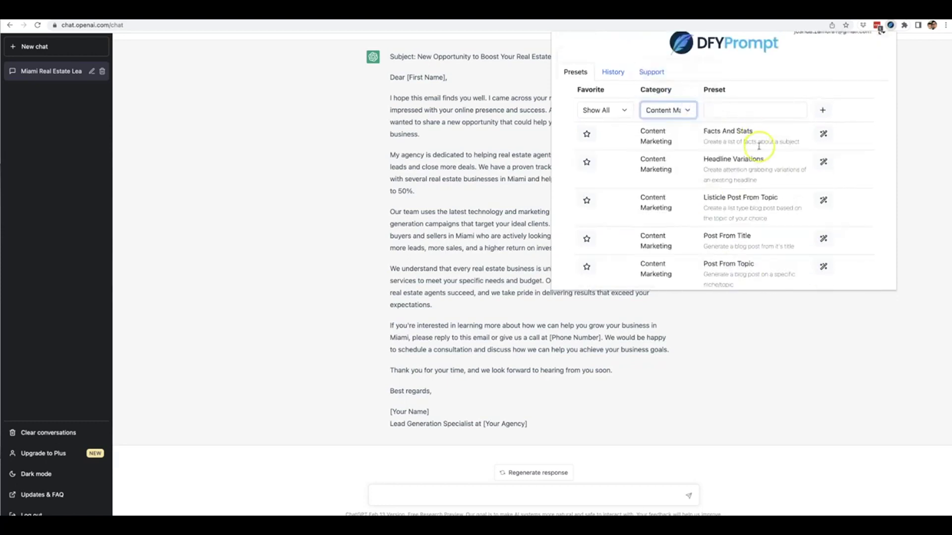
scroll(756, 153, "down", 1)
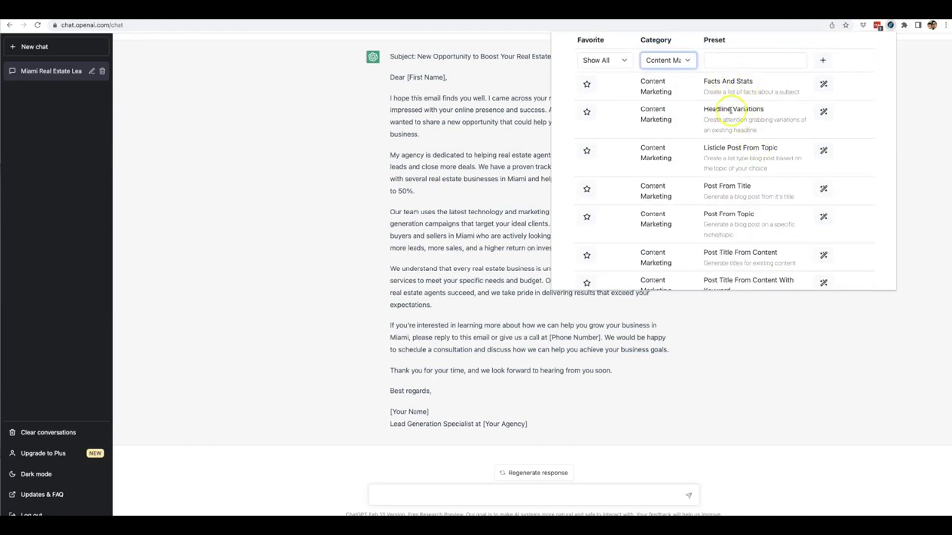
scroll(754, 126, "down", 1)
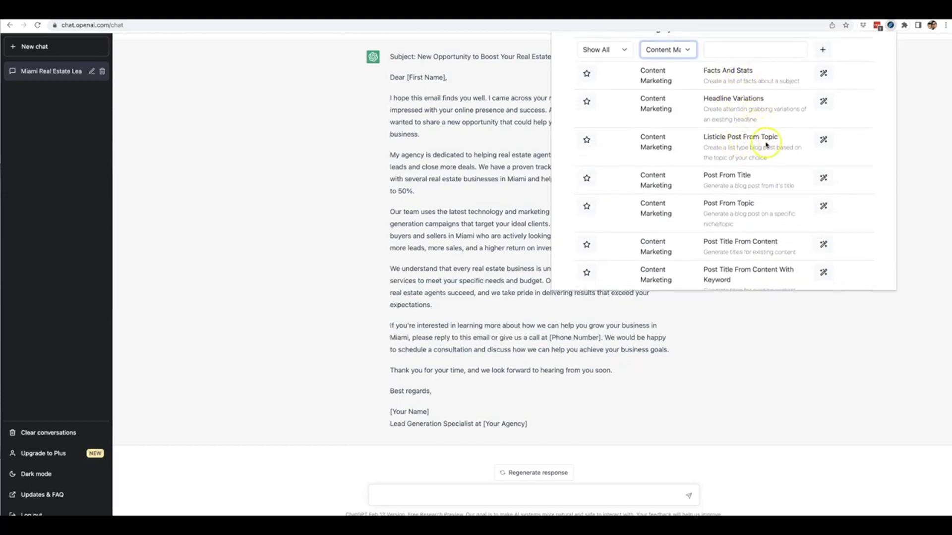
scroll(761, 175, "down", 4)
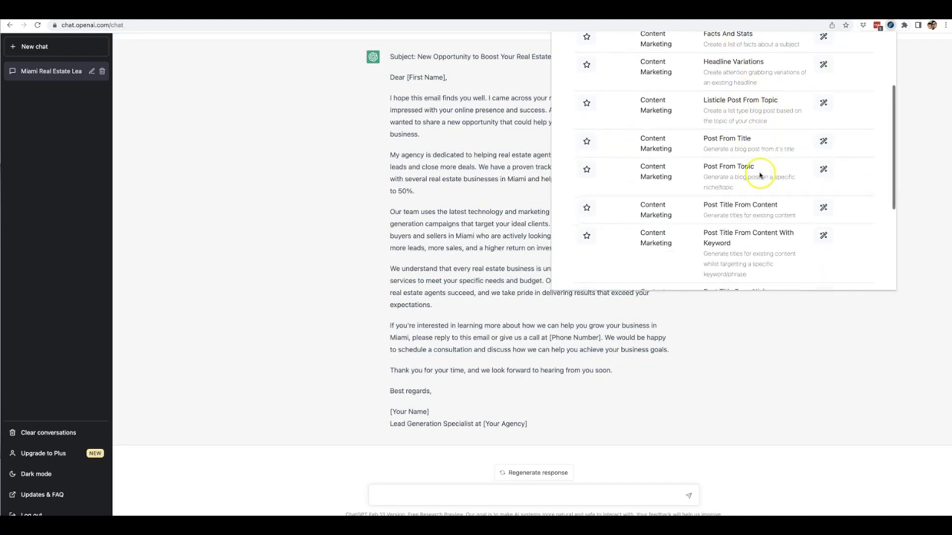
scroll(757, 165, "down", 1)
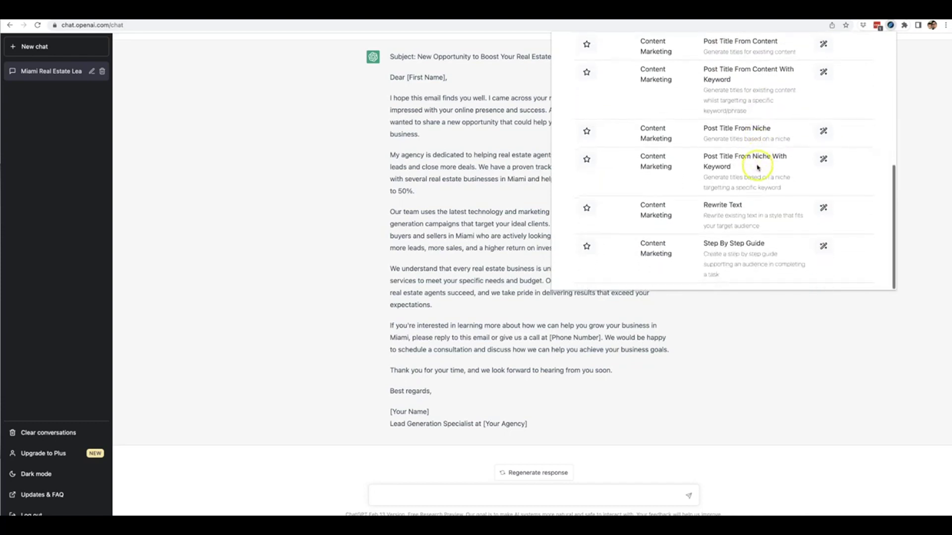
scroll(728, 199, "up", 1)
scroll(719, 218, "down", 1)
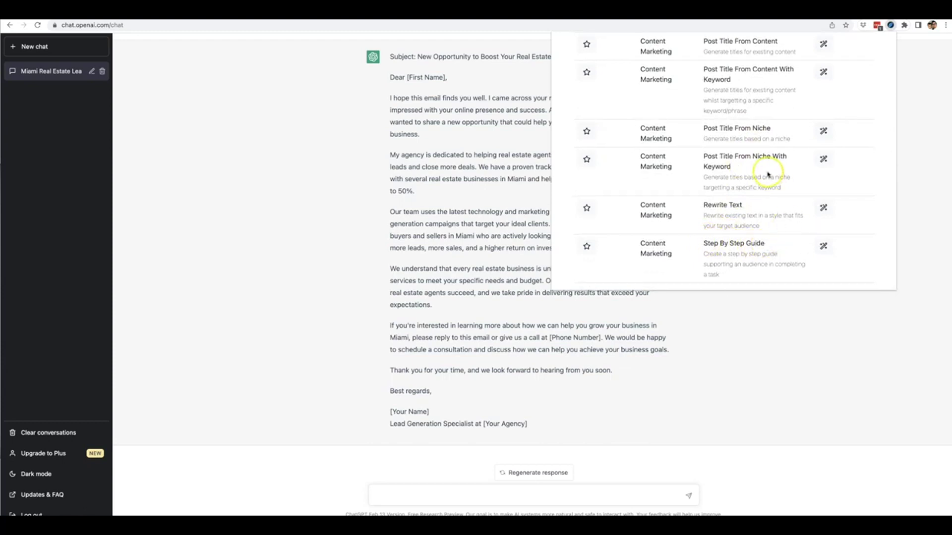
- Scroll the Content Marketing list back up to Facts And Stats
scroll(747, 196, "up", 1)
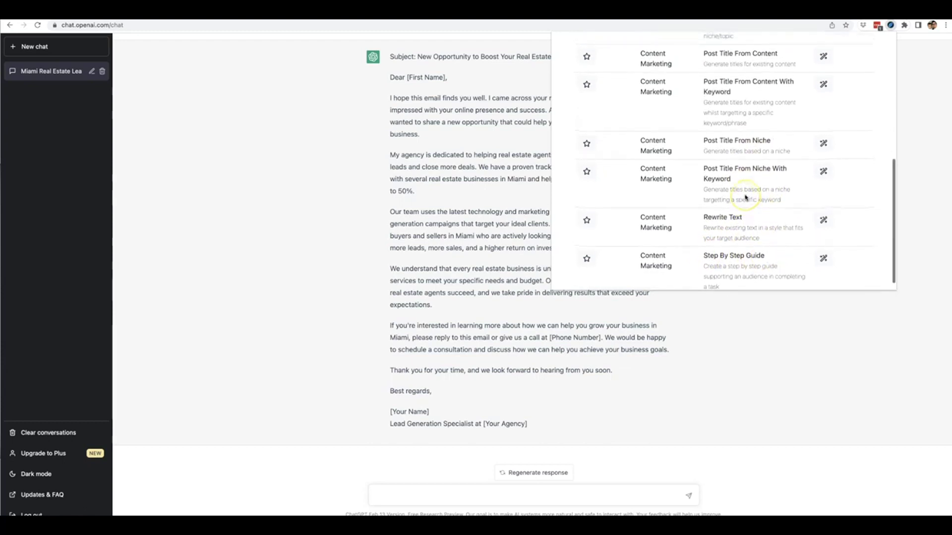
scroll(745, 197, "up", 4)
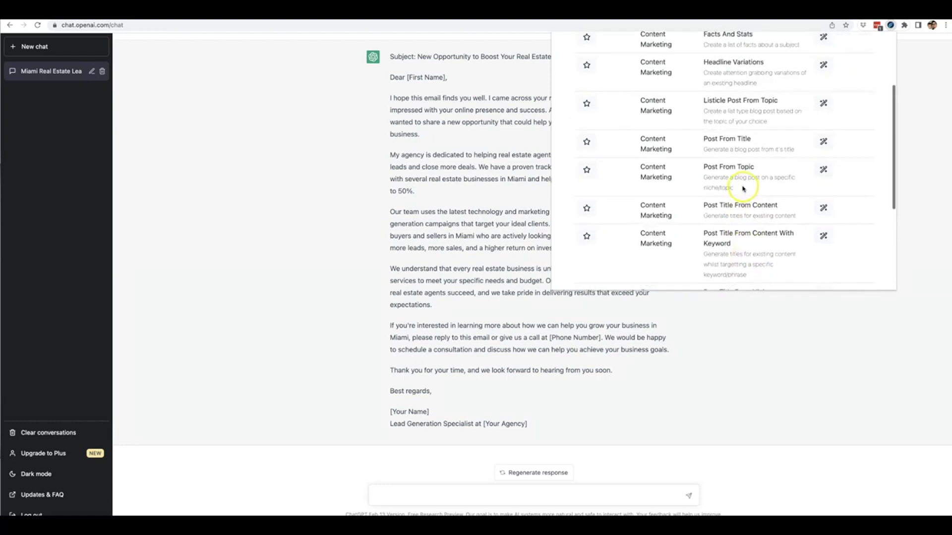
scroll(746, 149, "up", 1)
scroll(757, 124, "up", 1)
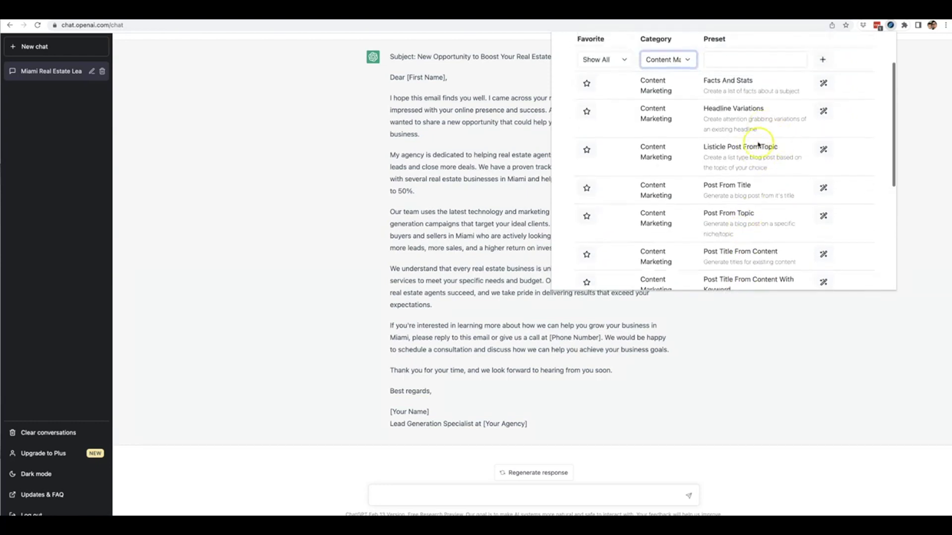
scroll(758, 144, "up", 1)
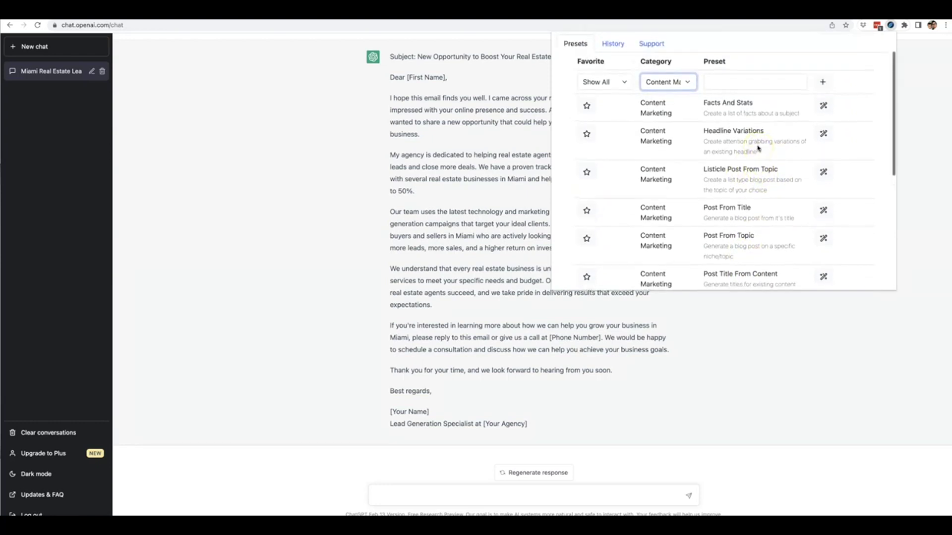
scroll(758, 147, "up", 1)
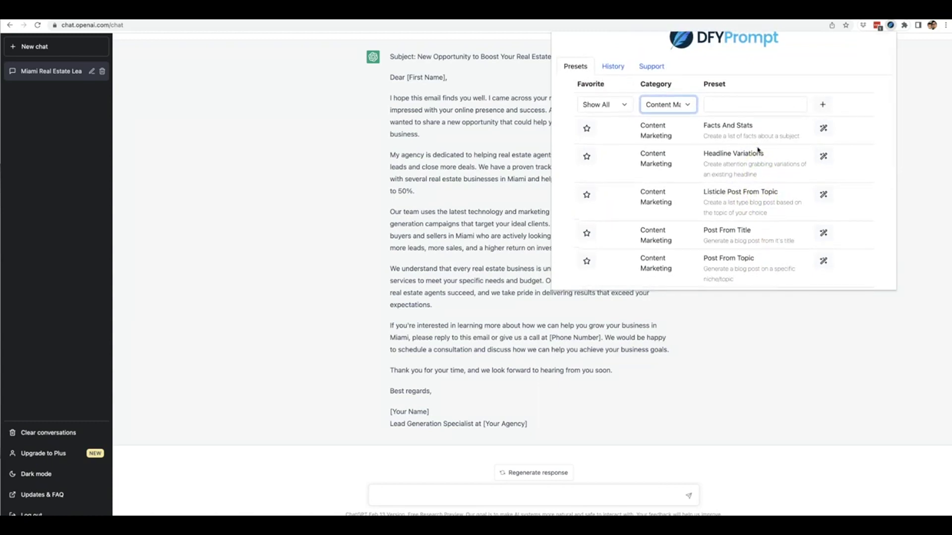
scroll(762, 149, "up", 1)
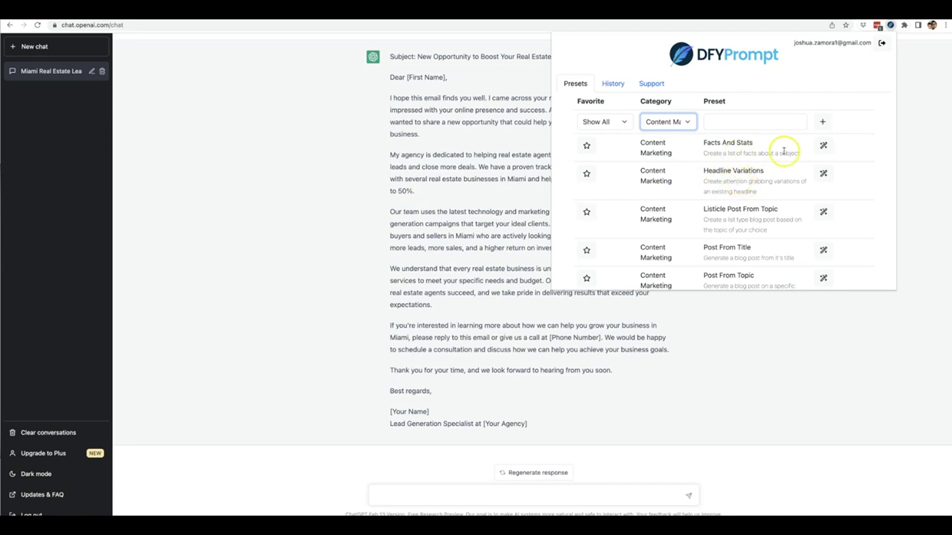
left_click(824, 146)
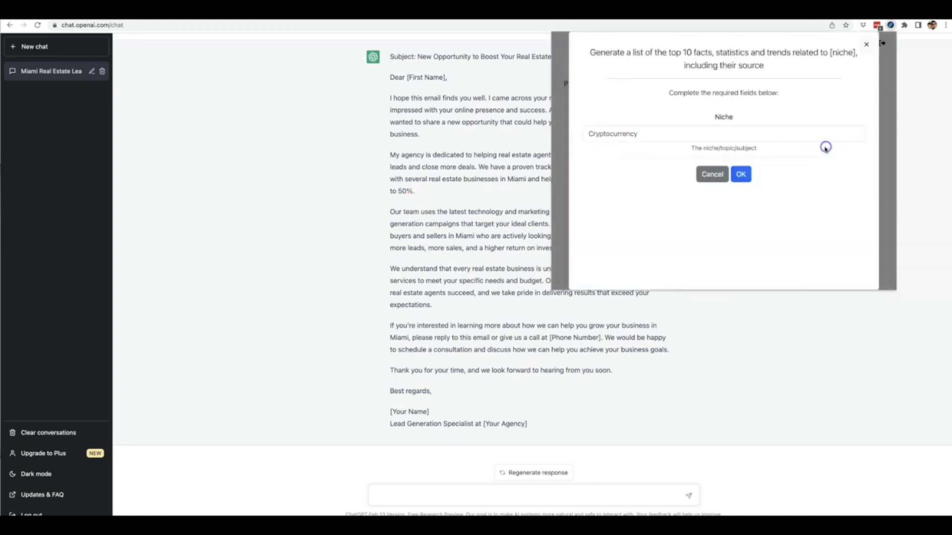
left_click(866, 44)
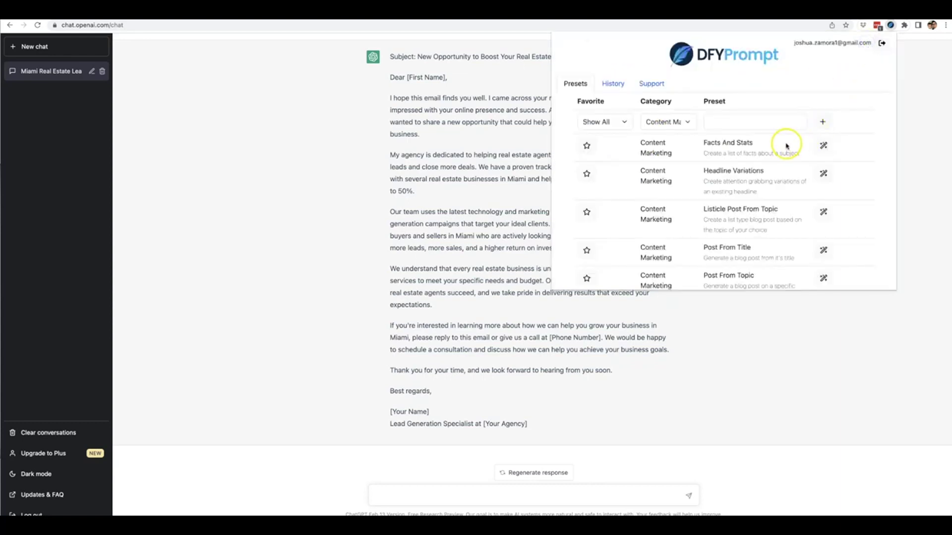